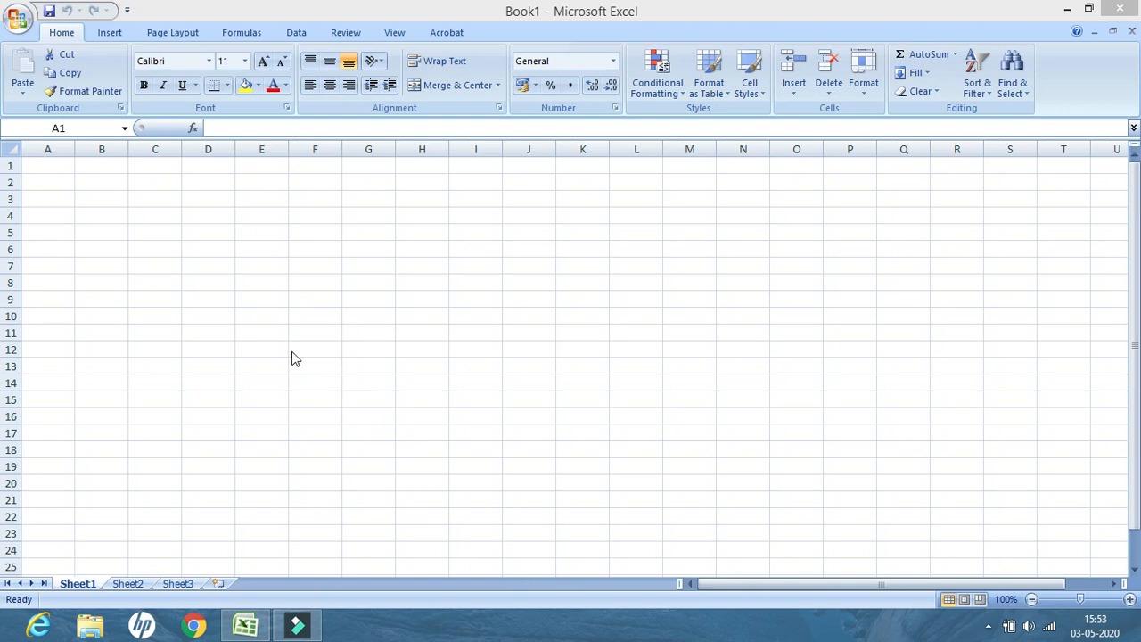
# Enter the heading UNIT TEST I in cell B1 and widen column B to fit it
pyautogui.click(99, 163)
pyautogui.click(110, 166)
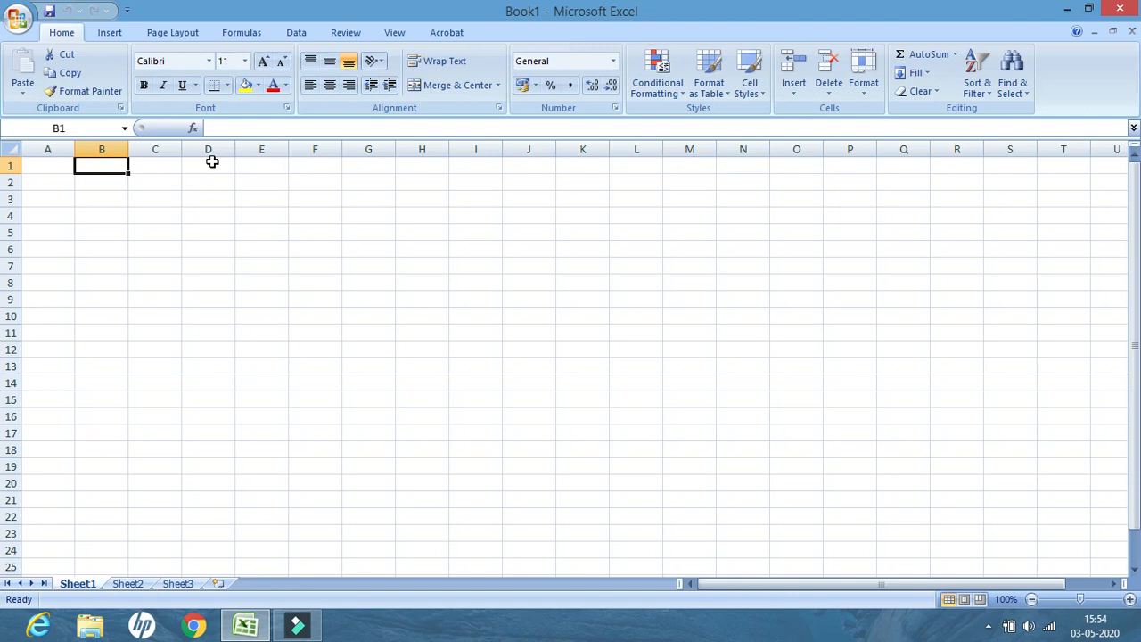
pyautogui.write('UNIT ')
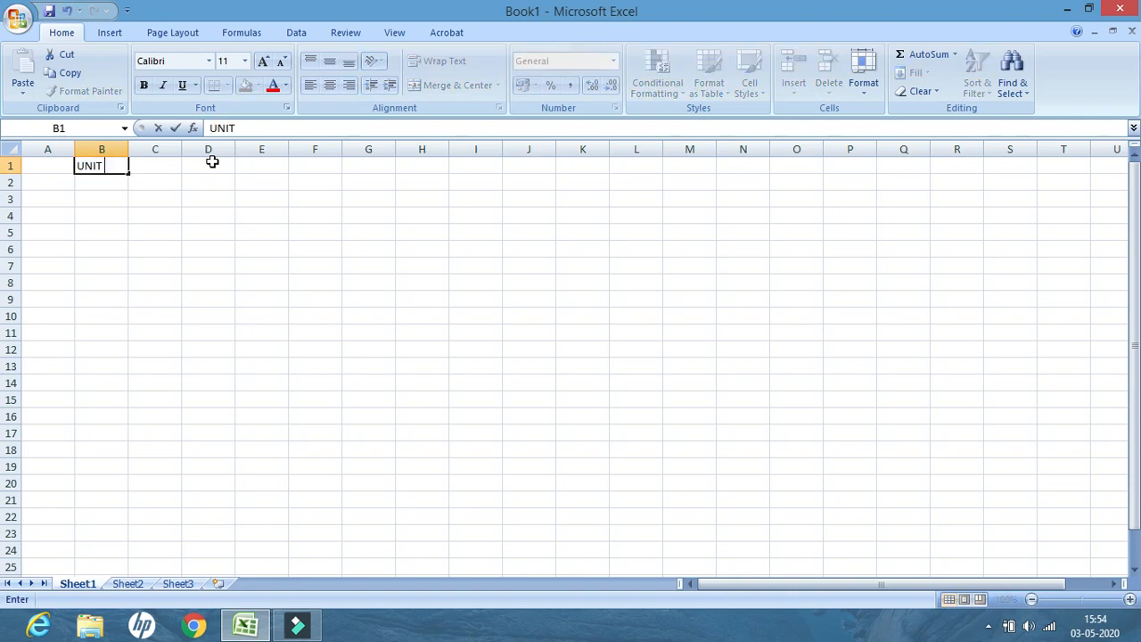
pyautogui.write('TEST I')
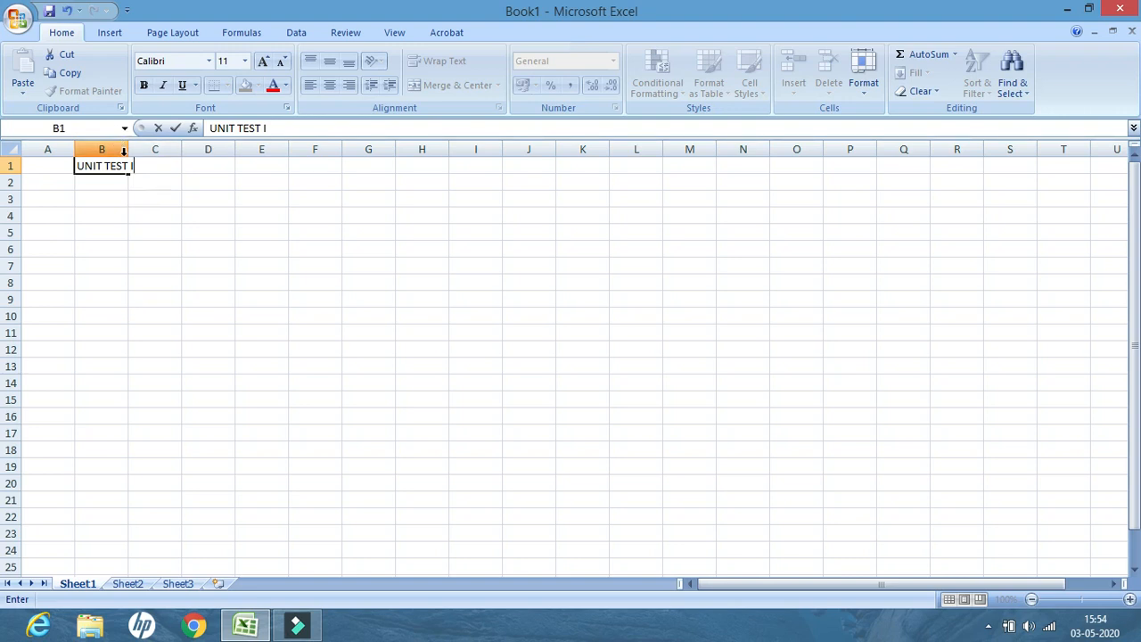
pyautogui.click(109, 181)
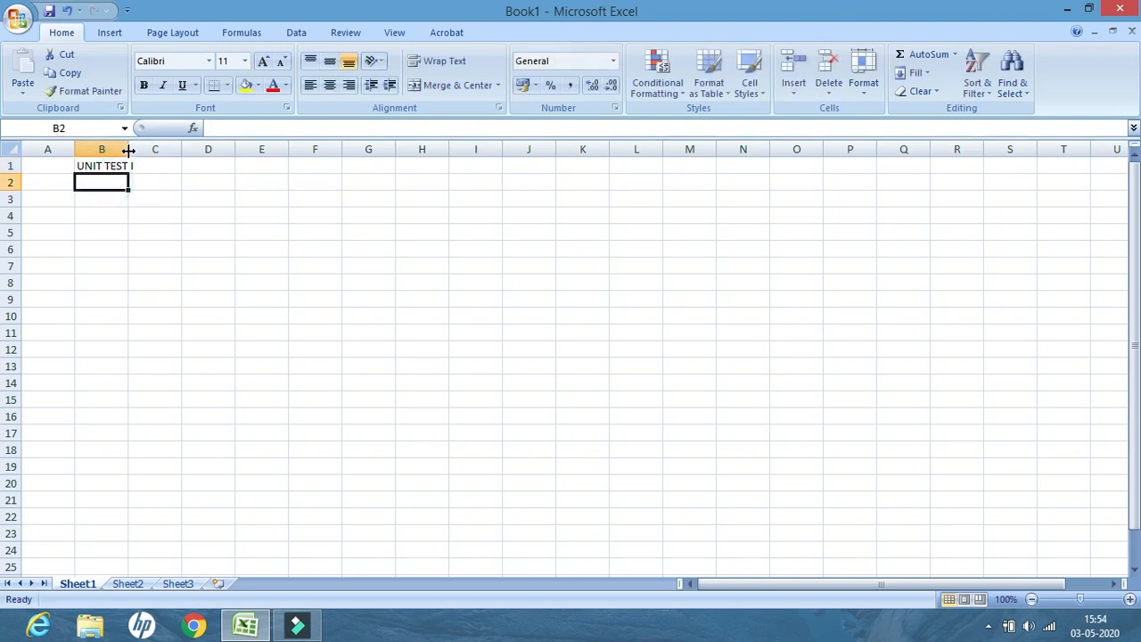
pyautogui.moveTo(128, 149); pyautogui.dragTo(144, 148)
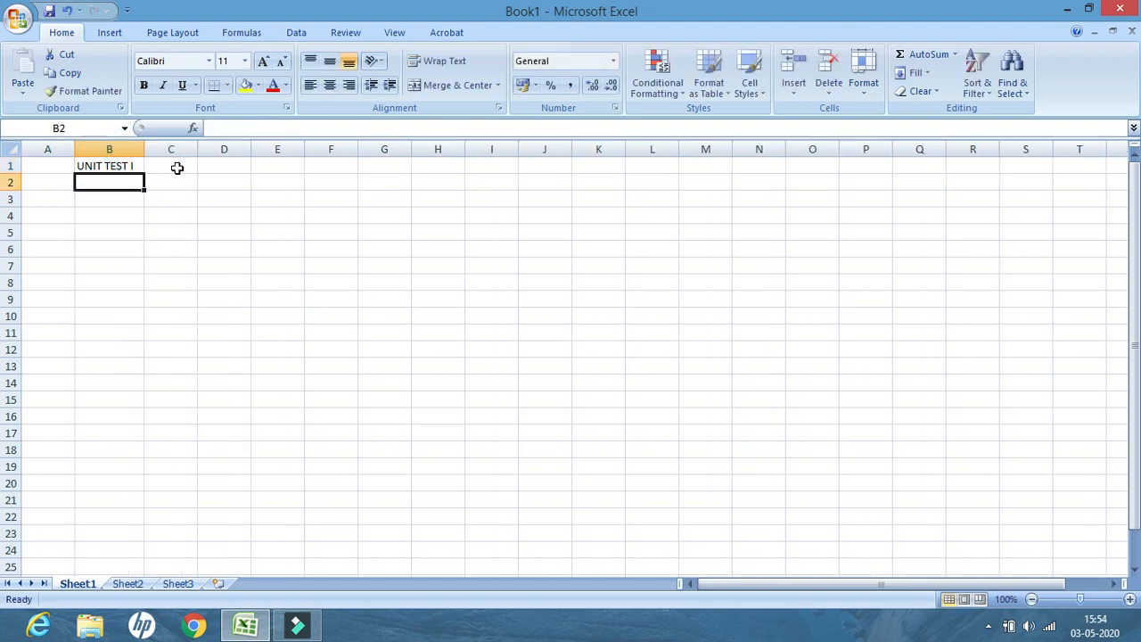
# Enter the heading UNIT TEST II in cell C1 and widen column C to fit it
pyautogui.click(177, 167)
pyautogui.write('UN')
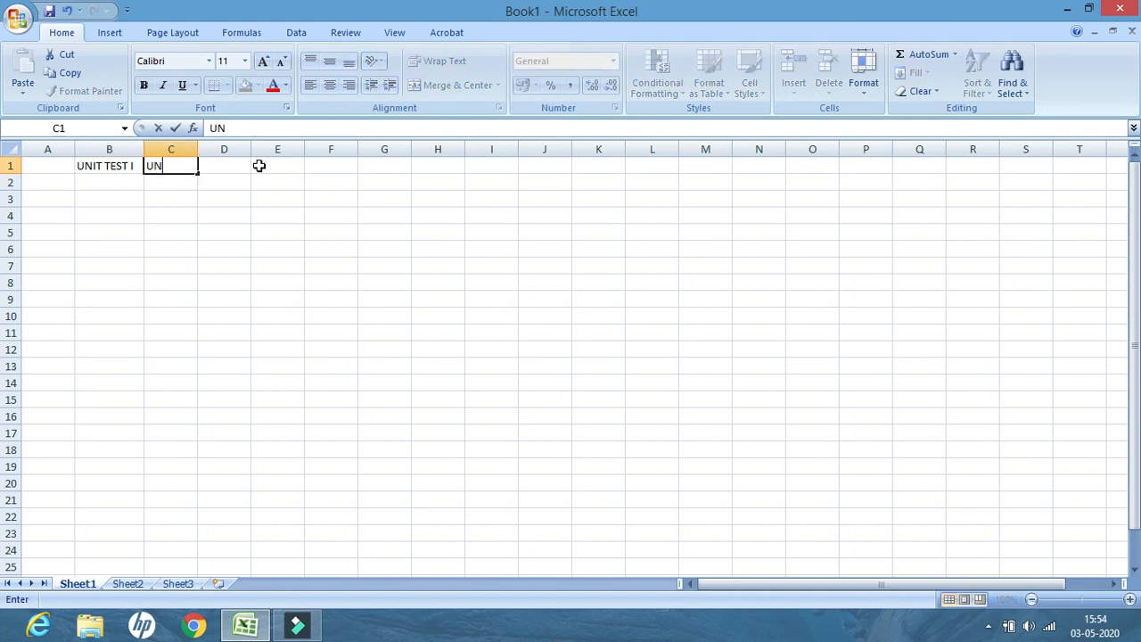
pyautogui.write('IT TEST II')
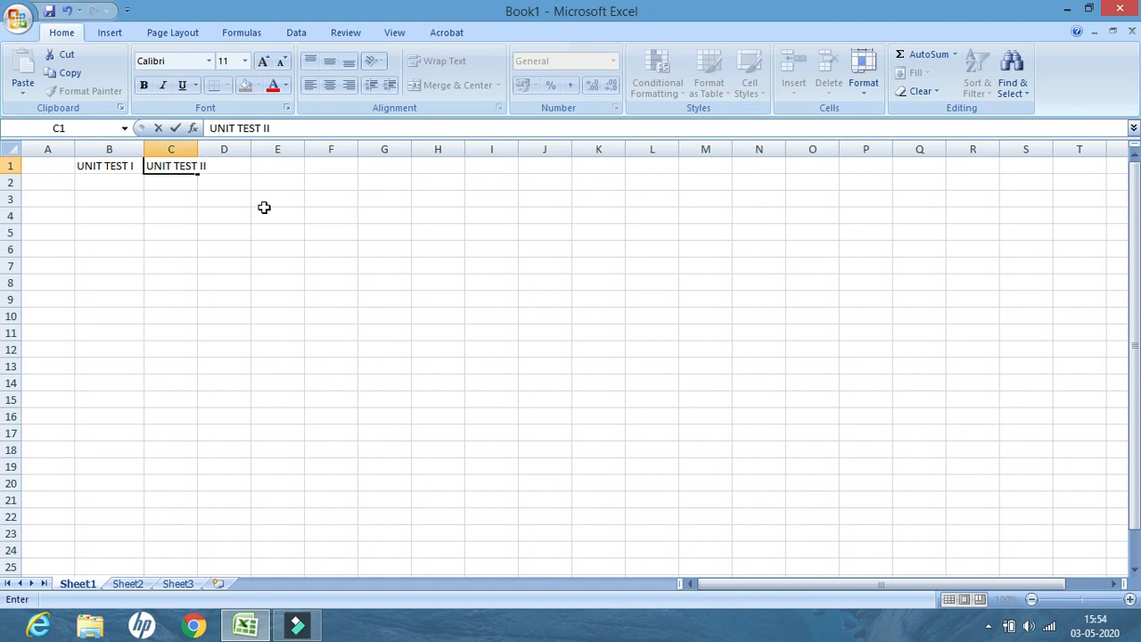
pyautogui.click(186, 229)
pyautogui.moveTo(197, 149); pyautogui.dragTo(216, 149)
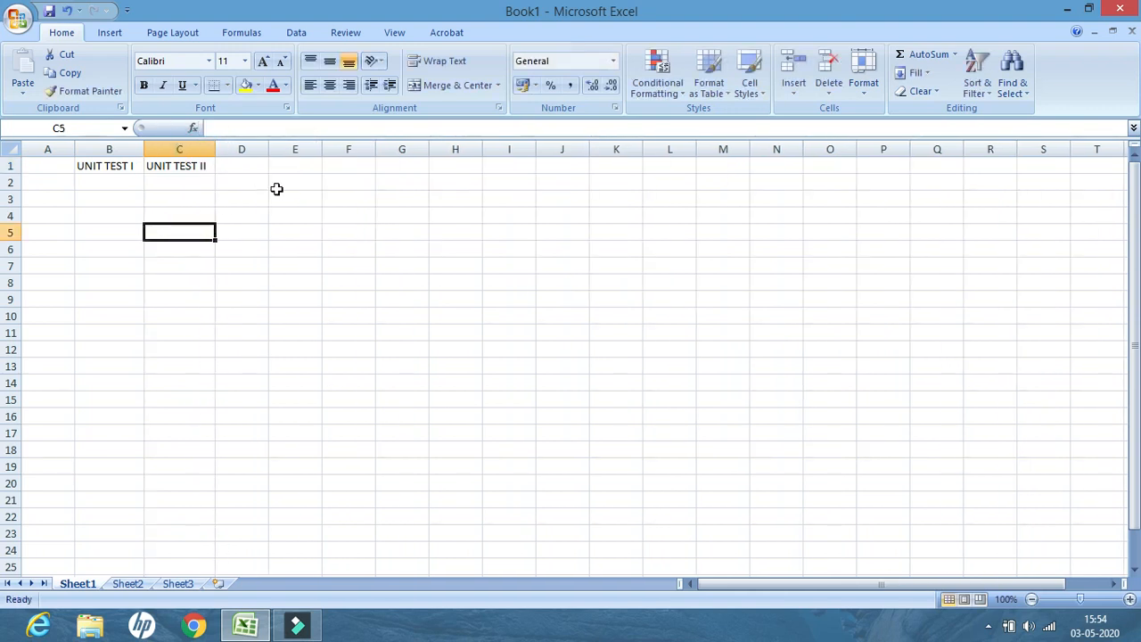
# Enter the row labels A, B, C and D in cells A2 to A5
pyautogui.click(42, 181)
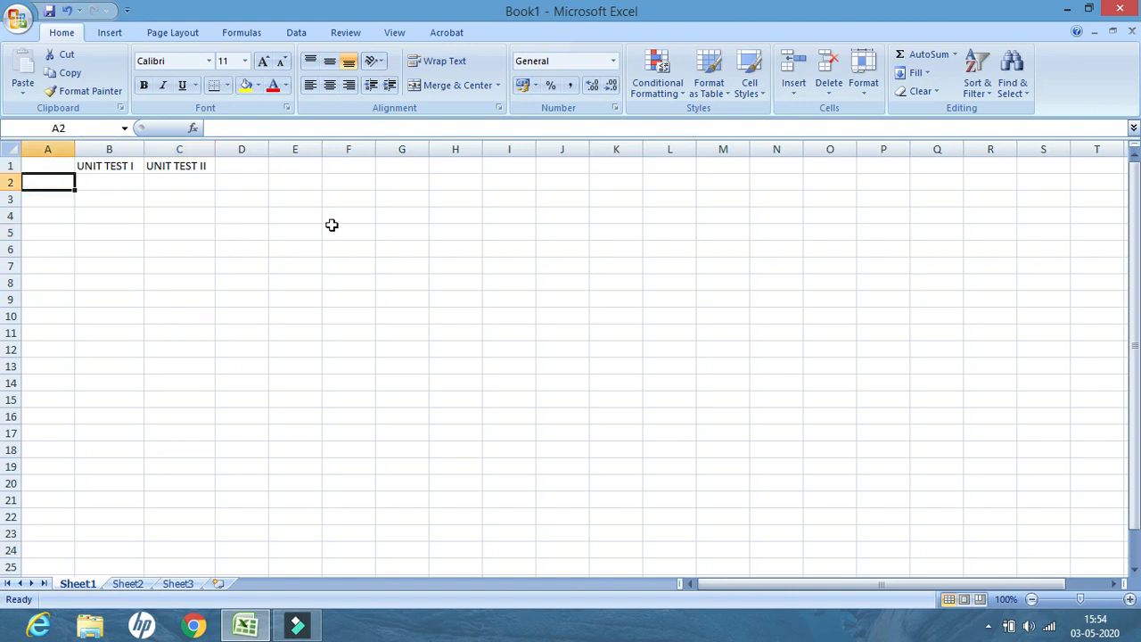
pyautogui.write('A')
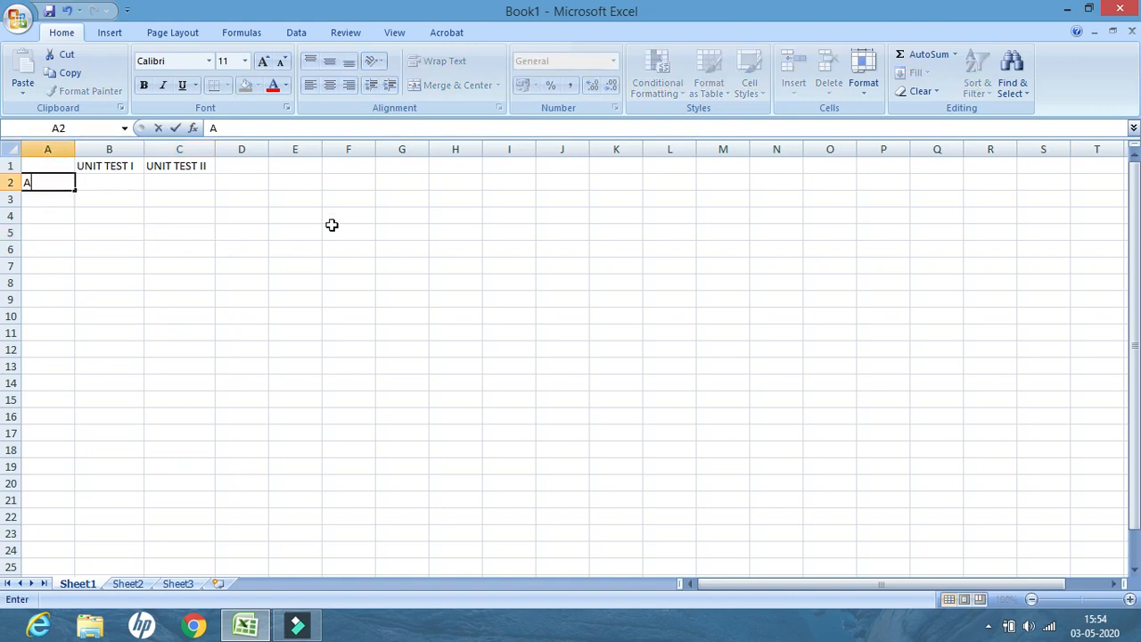
pyautogui.press('Return')
pyautogui.write('B')
pyautogui.press('Return')
pyautogui.write('C')
pyautogui.press('Return')
pyautogui.write('D')
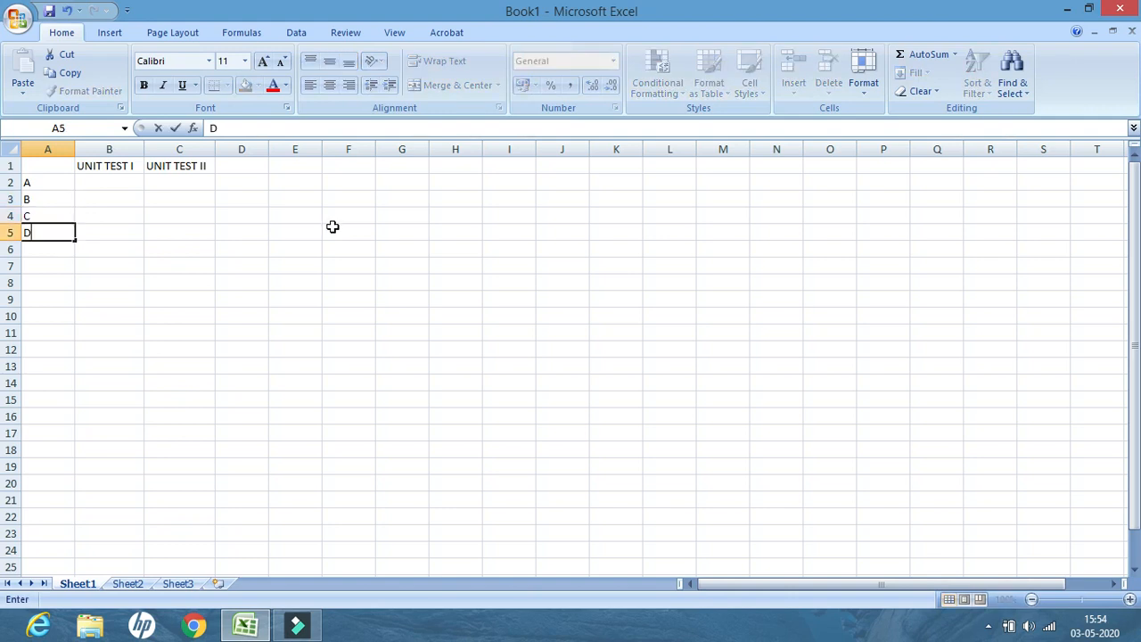
# Fill B2 to B5 with the UNIT TEST I scores 67, 72, 98 and 45
pyautogui.click(124, 183)
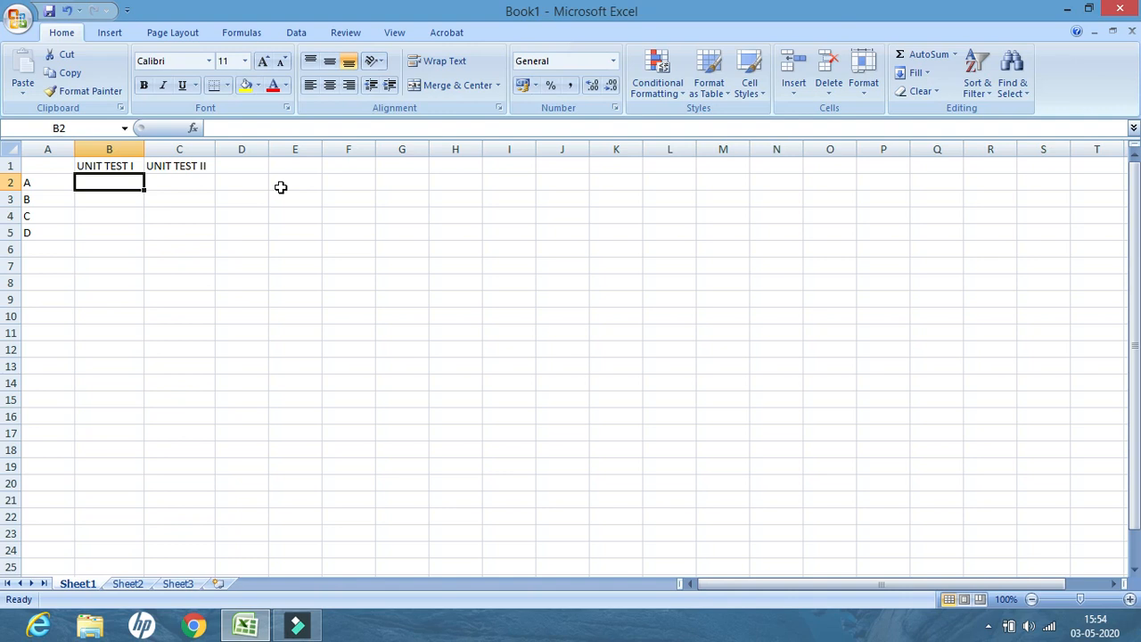
pyautogui.write('67')
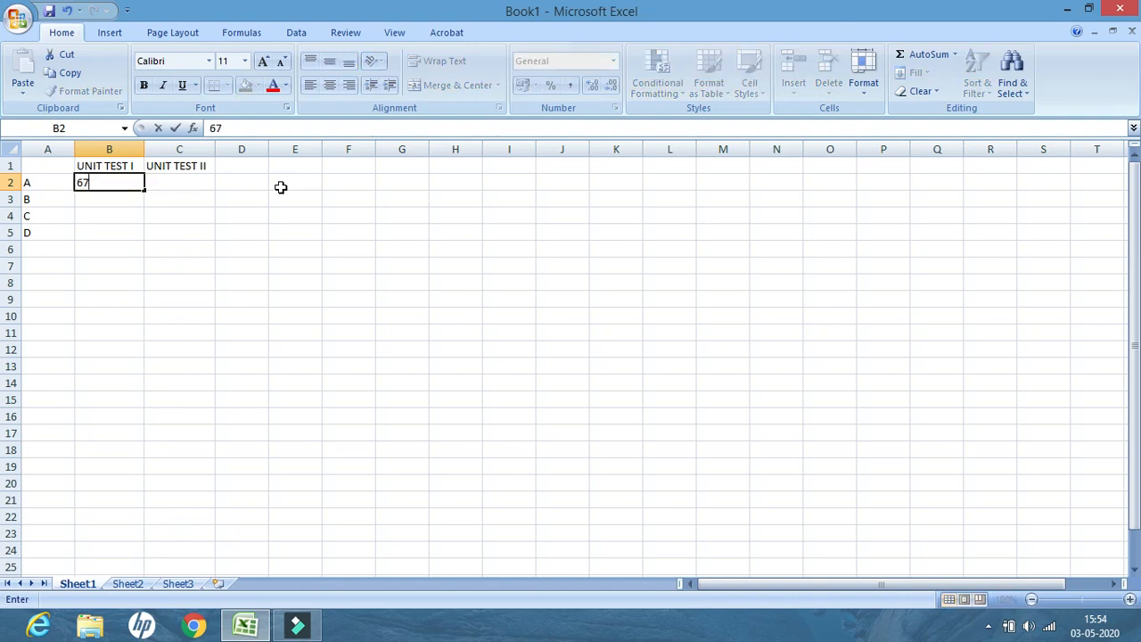
pyautogui.press('Return')
pyautogui.write('72')
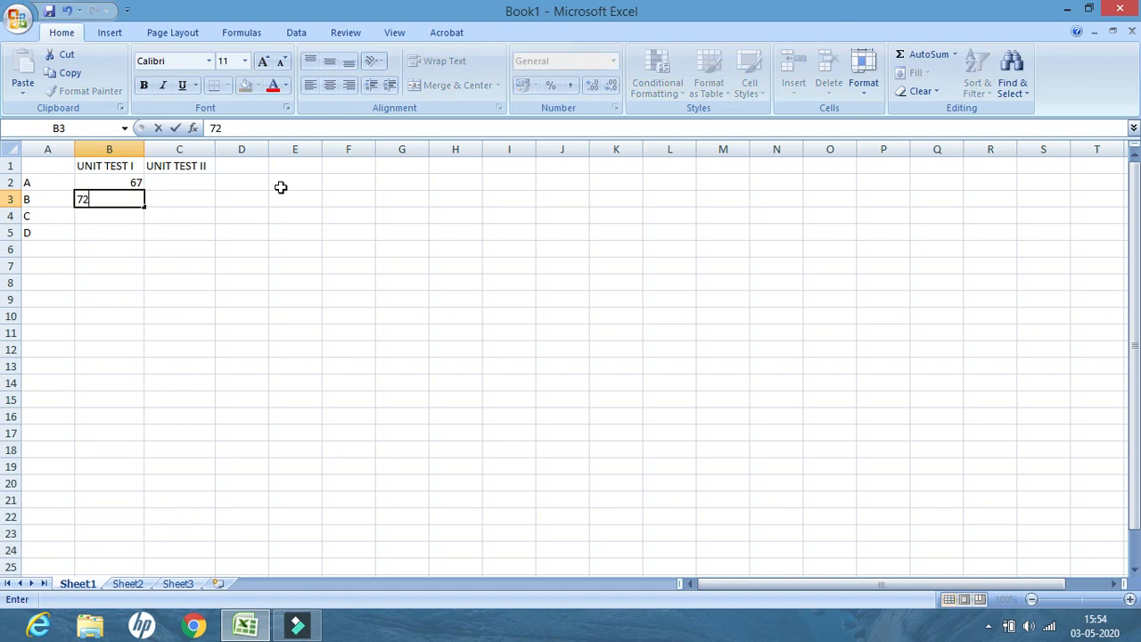
pyautogui.press('Return')
pyautogui.write('98')
pyautogui.press('Return')
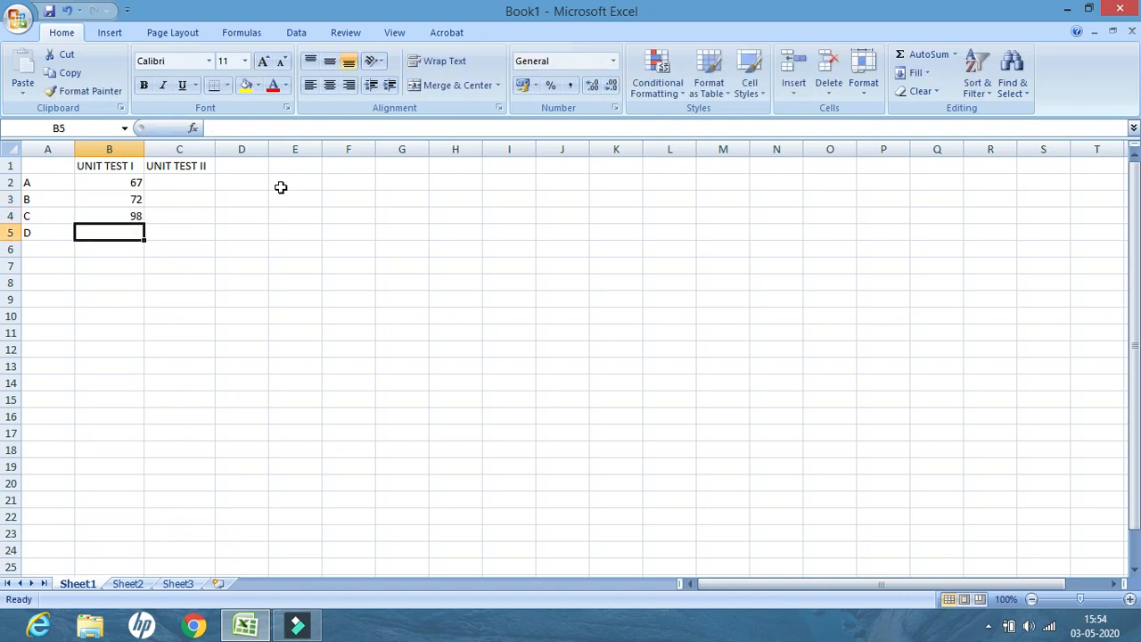
pyautogui.write('45')
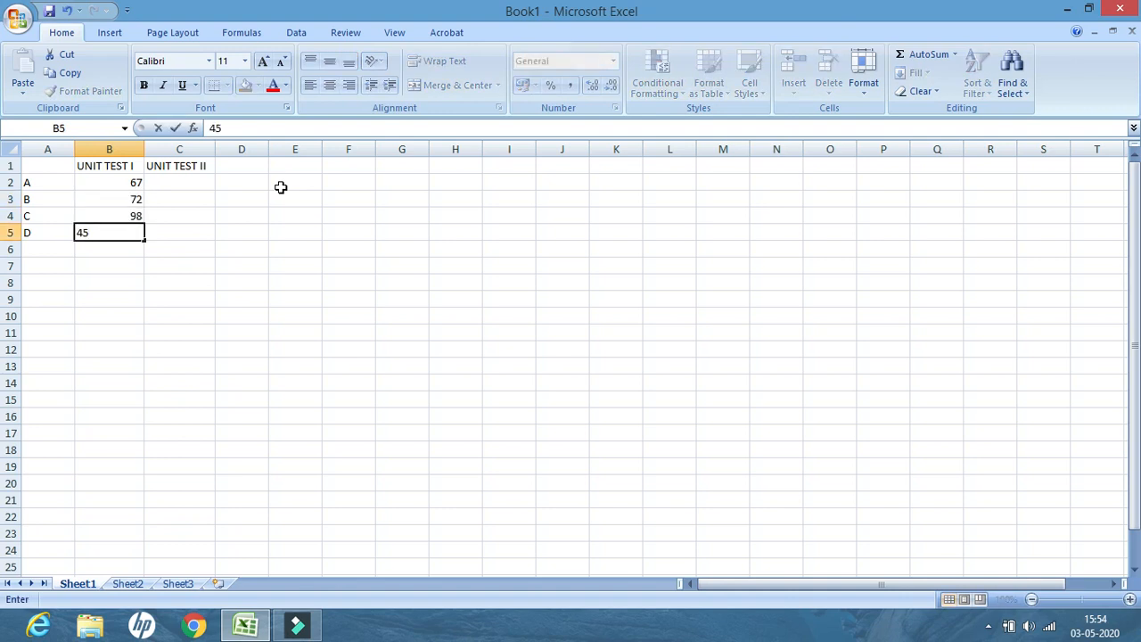
pyautogui.press('Tab')
# Fill C2 to C5 with the UNIT TEST II scores 84, 34, 85 and 67
pyautogui.press('Up')
pyautogui.press('Up')
pyautogui.press('Up')
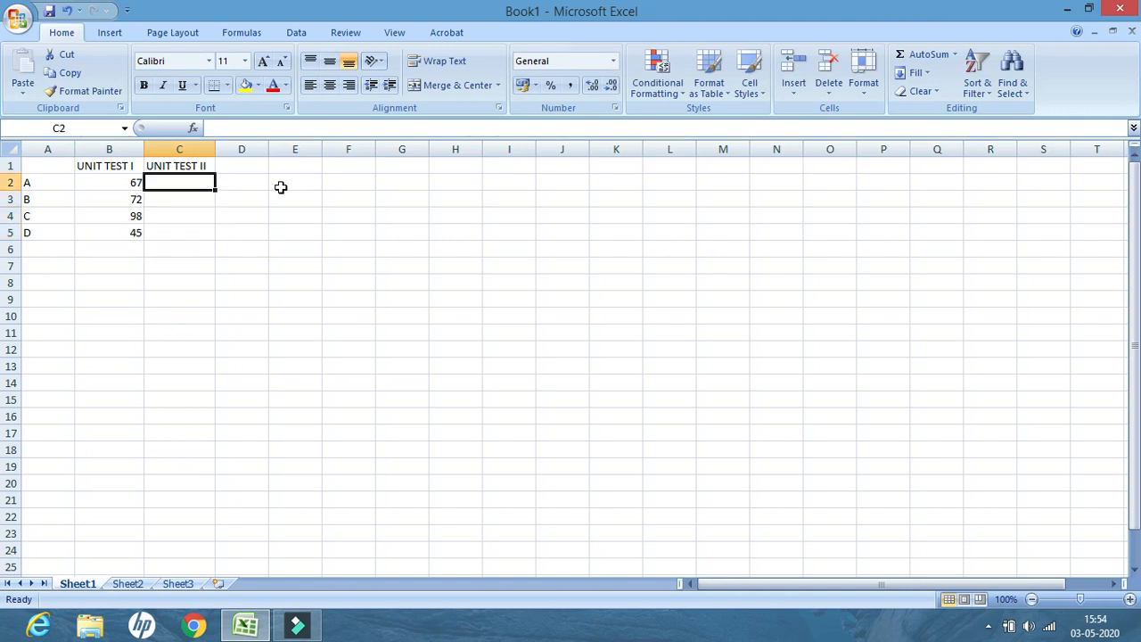
pyautogui.write('84')
pyautogui.press('Return')
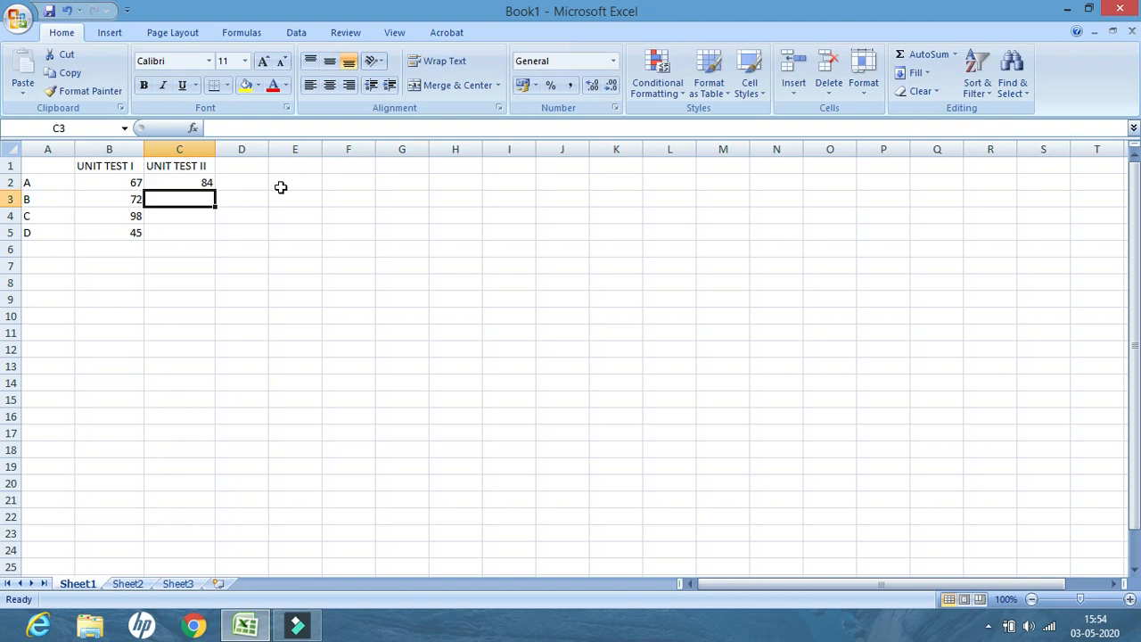
pyautogui.write('34')
pyautogui.press('Return')
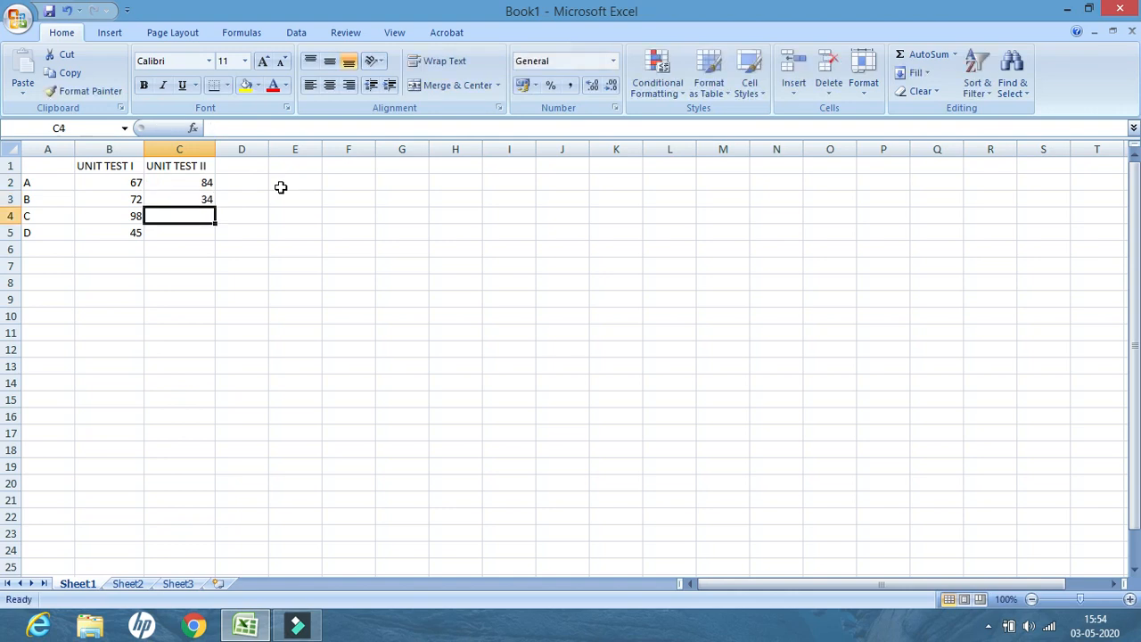
pyautogui.write('85')
pyautogui.press('Return')
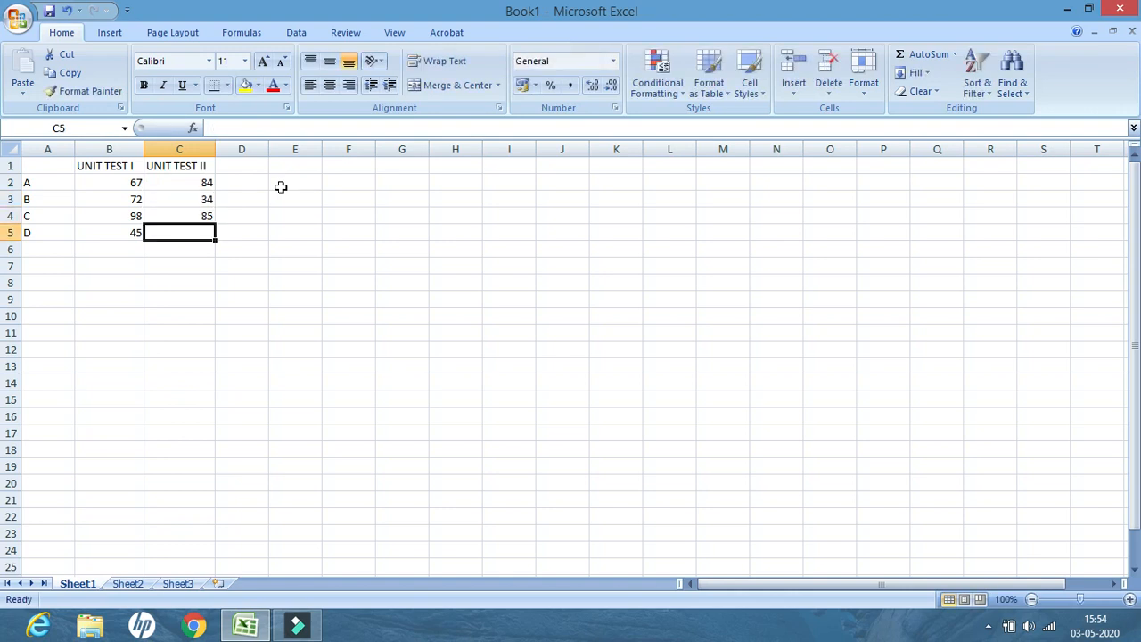
pyautogui.write('67')
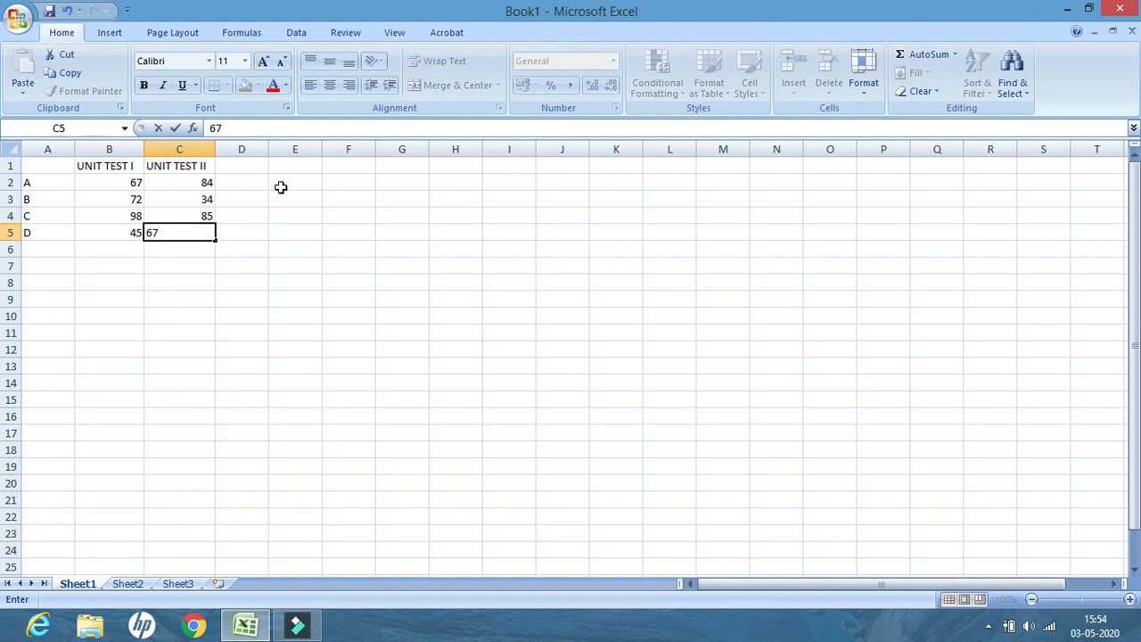
pyautogui.click(257, 312)
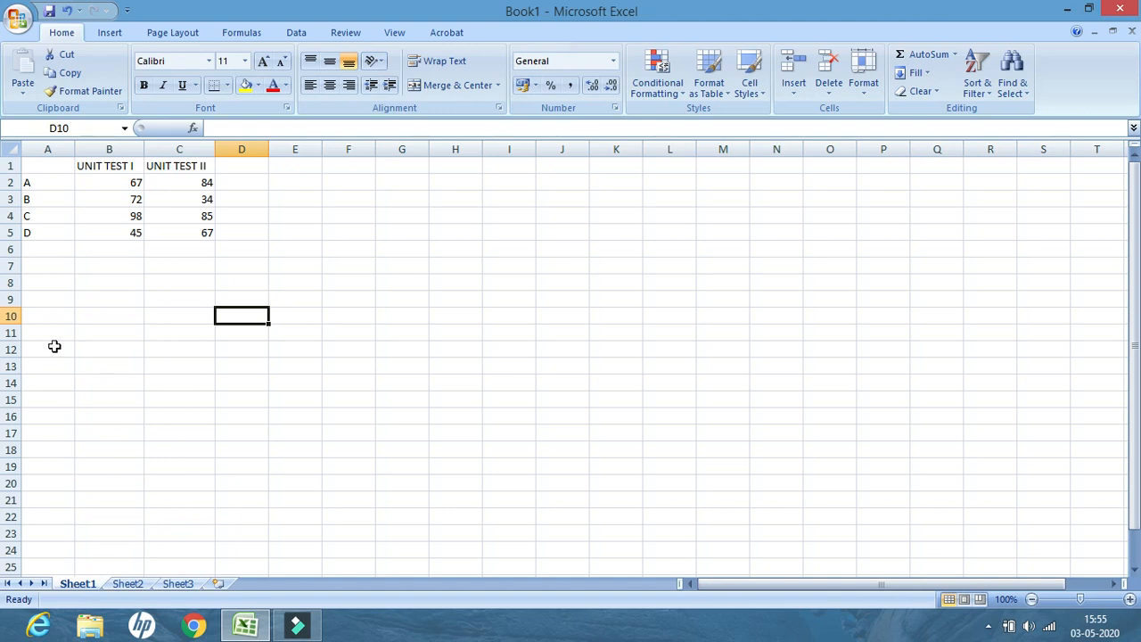
# Copy the whole table range A1 to C5
pyautogui.moveTo(29, 166); pyautogui.dragTo(179, 232)
pyautogui.rightClick(174, 191)
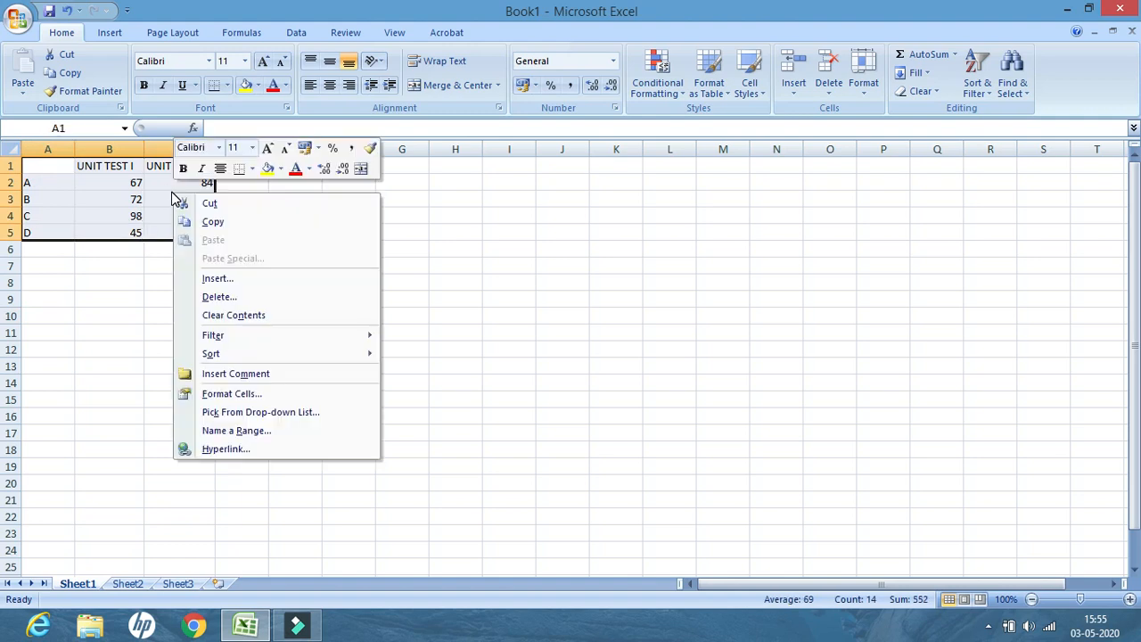
pyautogui.click(225, 223)
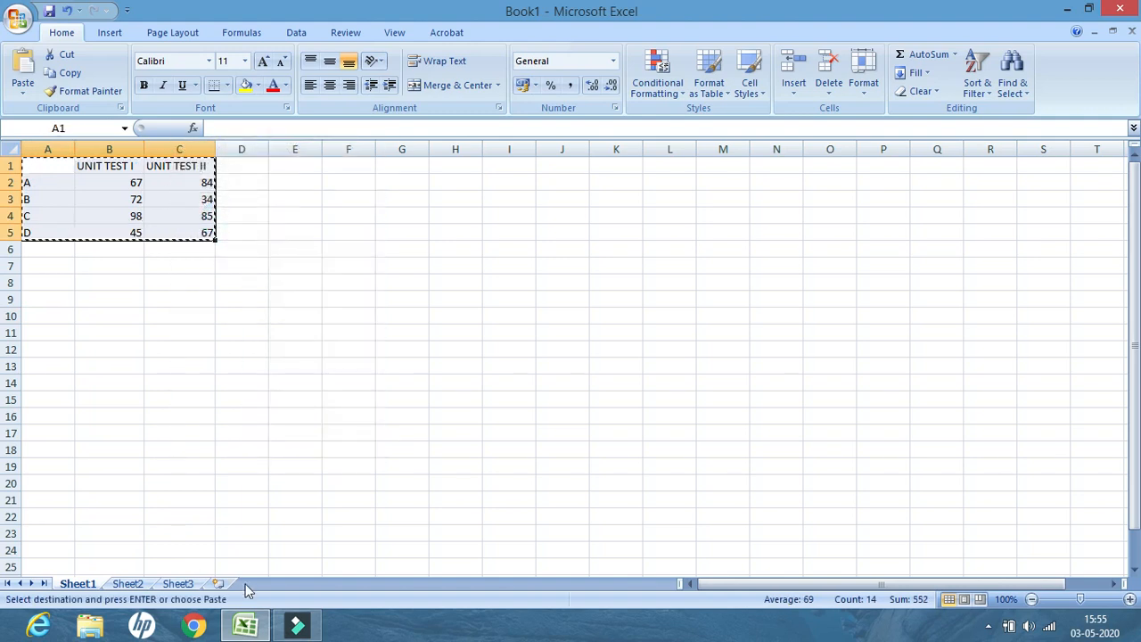
# Paste the copied table into cell A1 of Sheet2 and widen column B to fit its heading
pyautogui.click(134, 584)
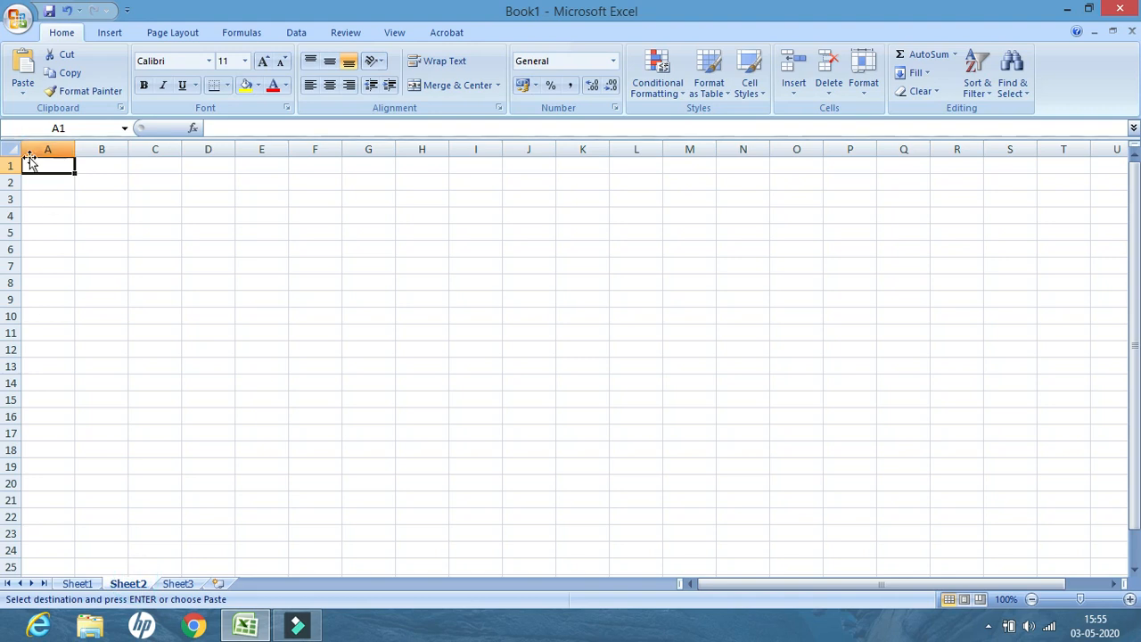
pyautogui.click(46, 169)
pyautogui.rightClick(45, 169)
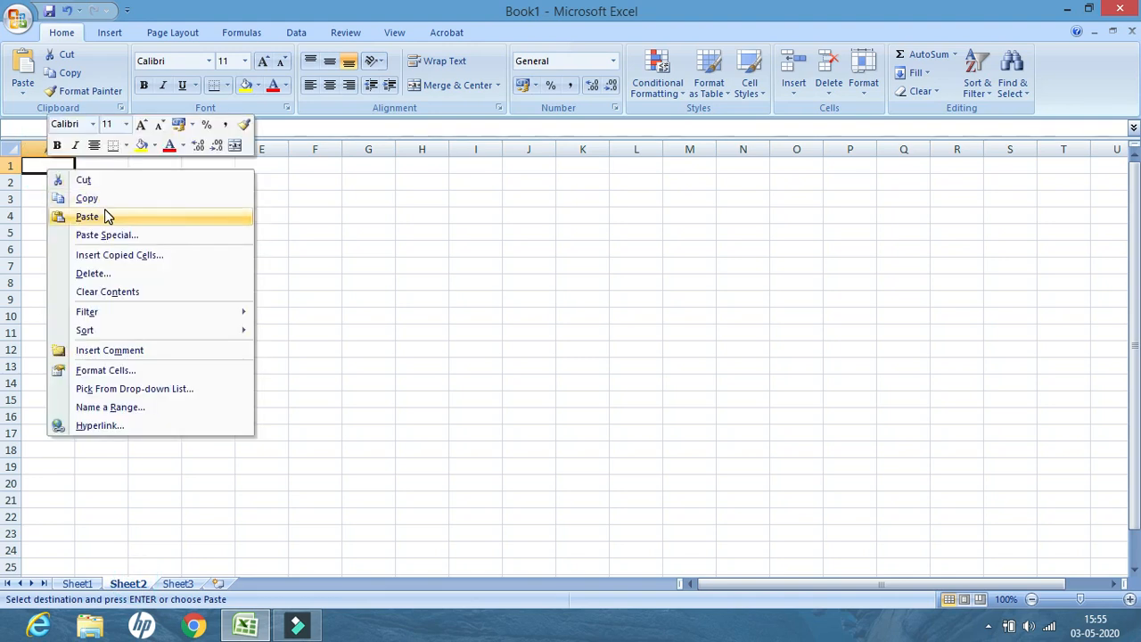
pyautogui.click(101, 216)
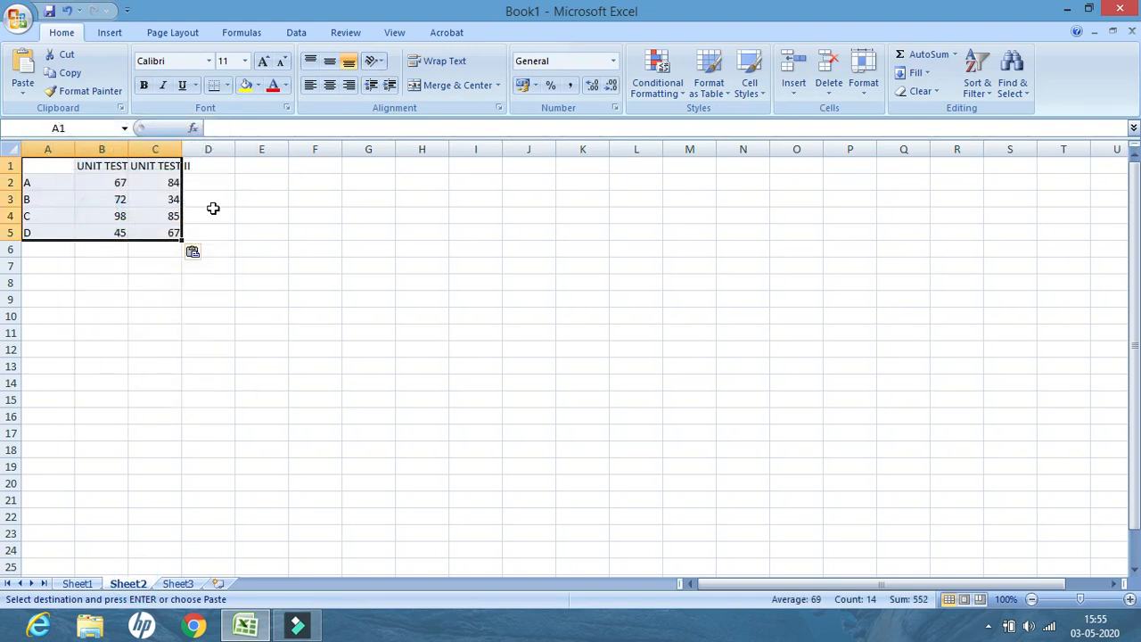
pyautogui.click(134, 295)
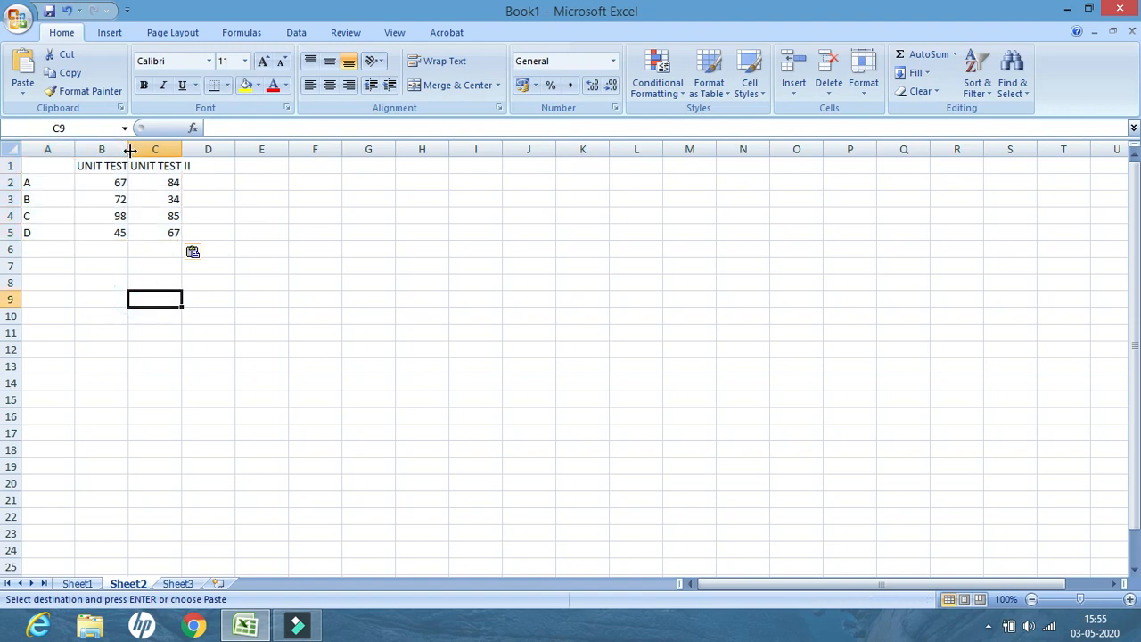
pyautogui.moveTo(129, 148); pyautogui.dragTo(234, 150)
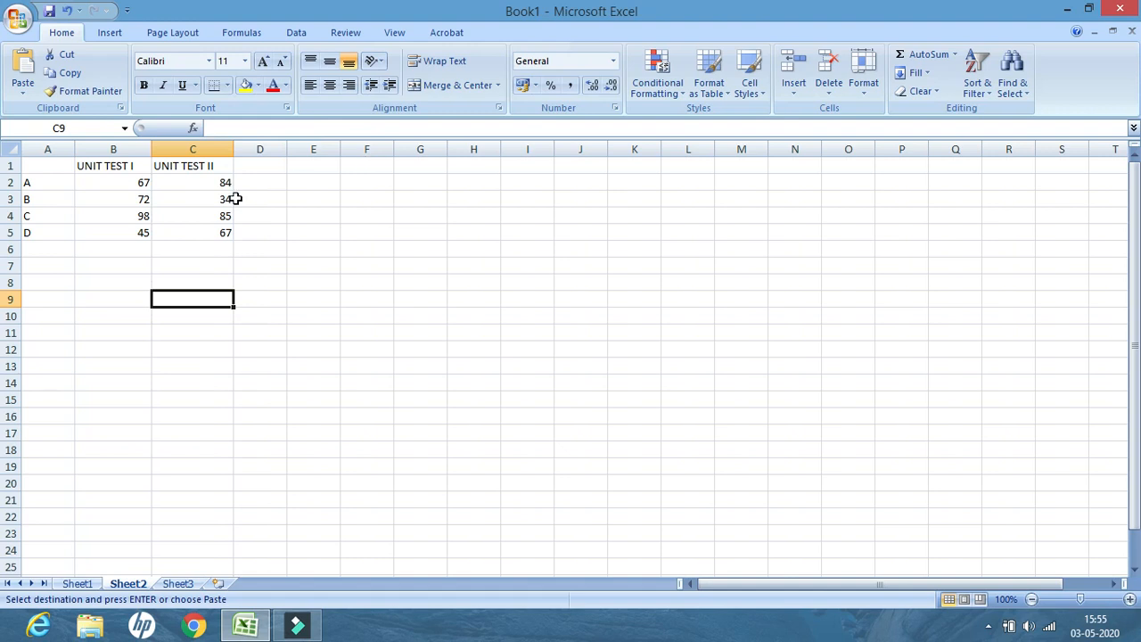
# On Sheet2, change the score in B2 to 68 and the score in B5 to 50
pyautogui.click(132, 183)
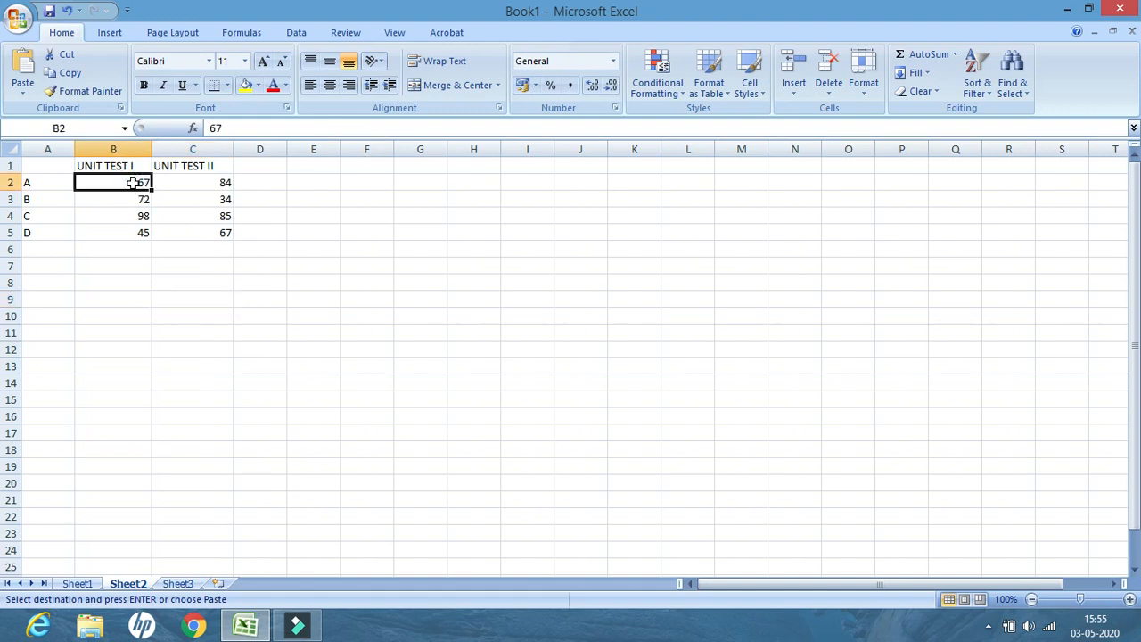
pyautogui.write('68')
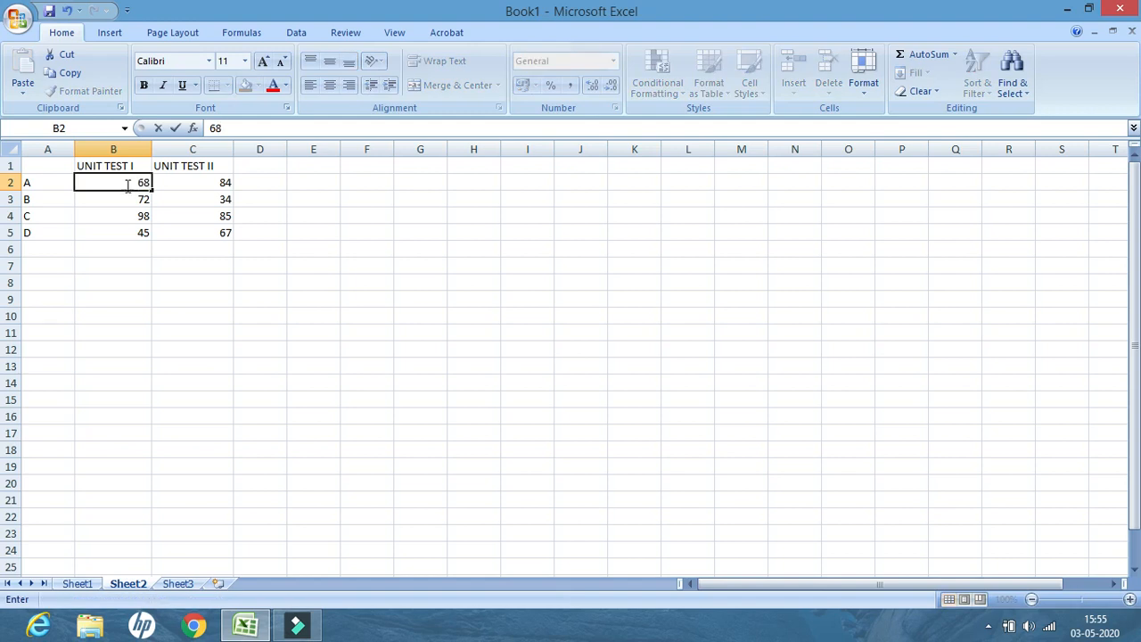
pyautogui.click(134, 200)
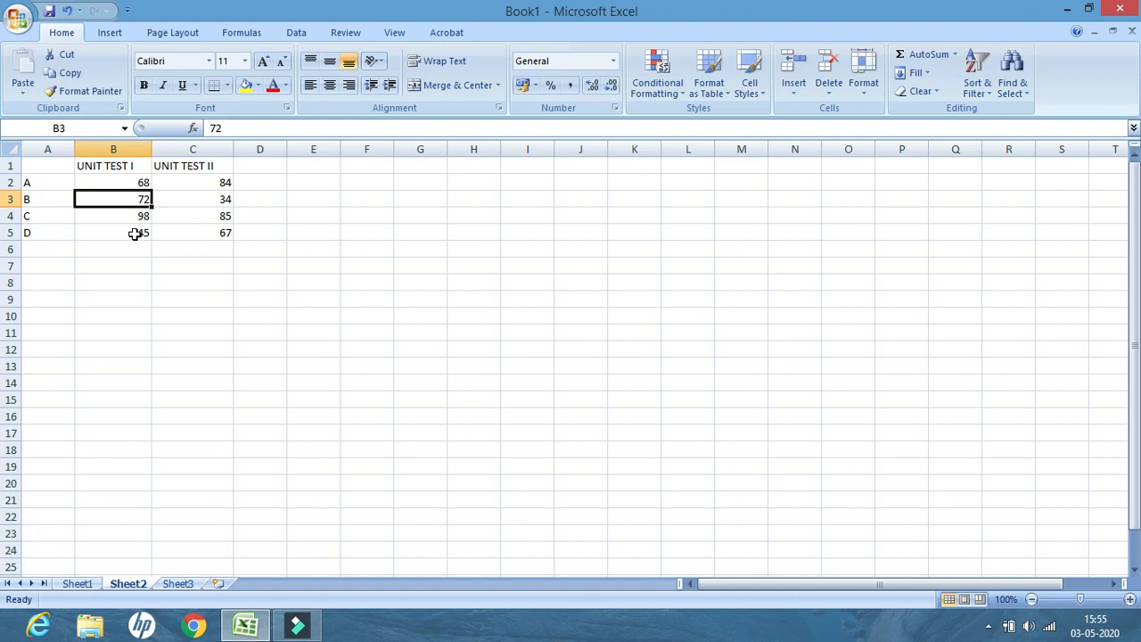
pyautogui.click(134, 233)
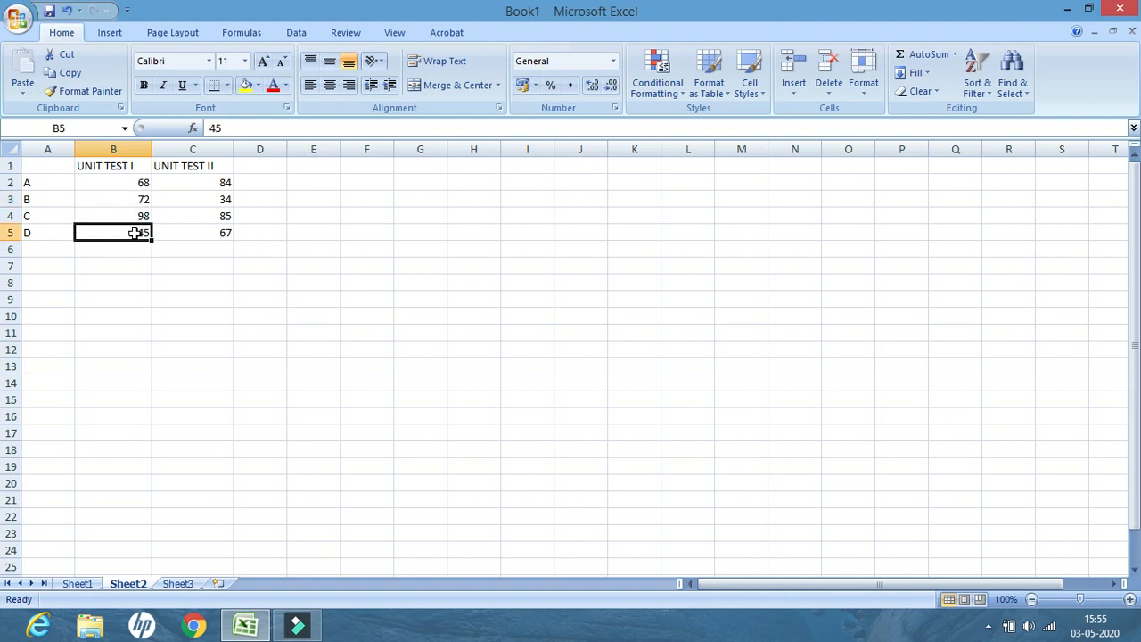
pyautogui.write('50')
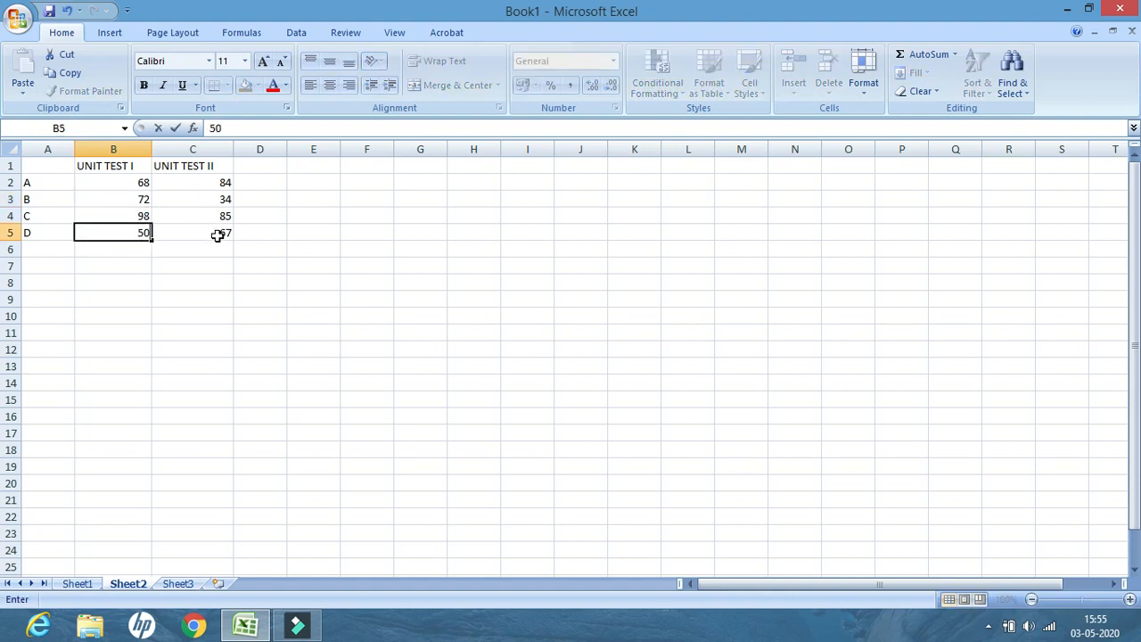
pyautogui.click(222, 200)
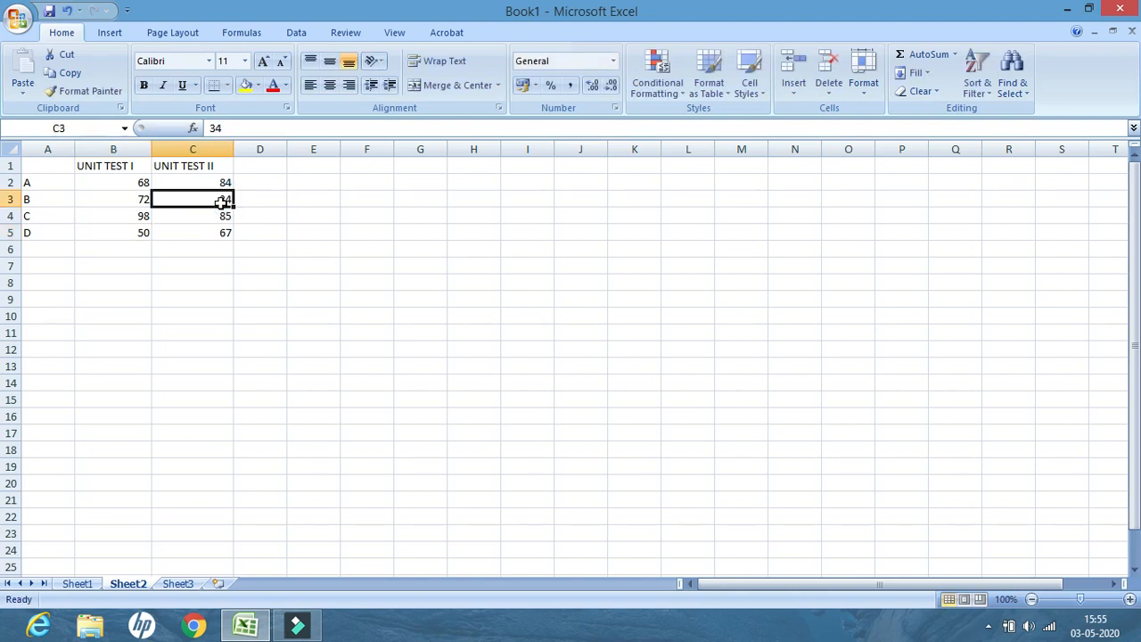
# On Sheet2, change the score in C3 to 55 and the score in C5 to 70
pyautogui.write('55')
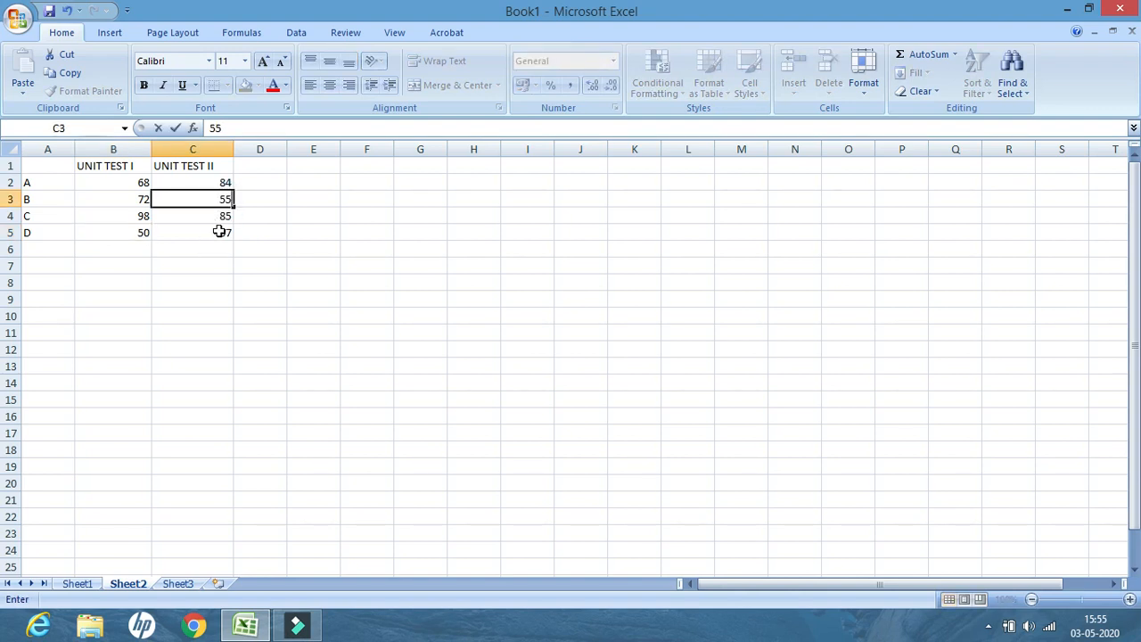
pyautogui.click(220, 232)
pyautogui.write('70')
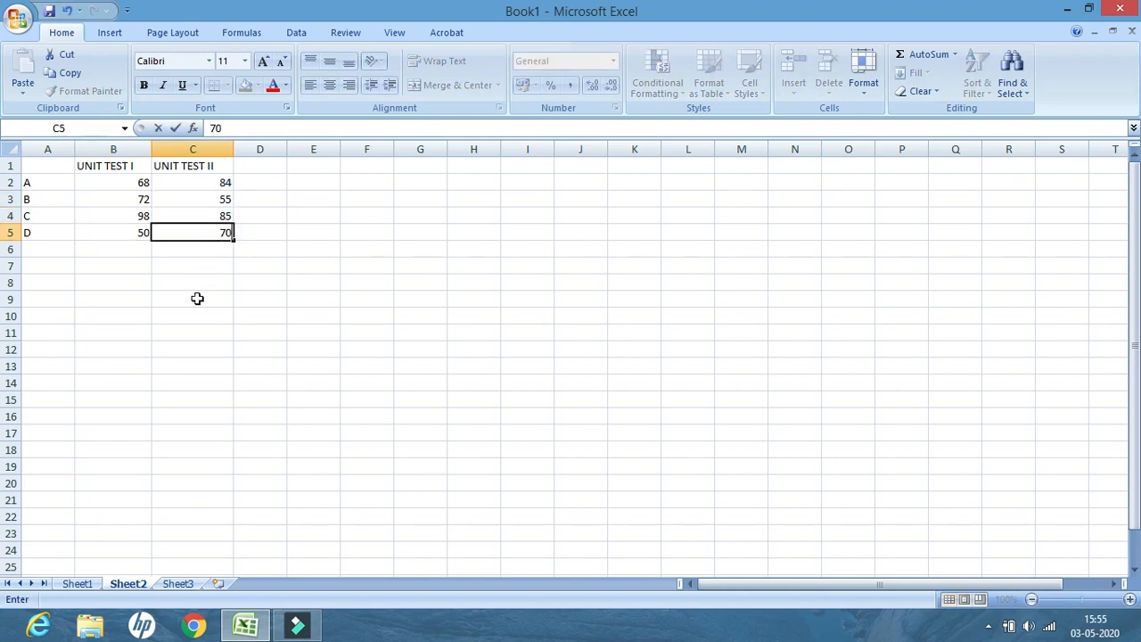
pyautogui.click(198, 300)
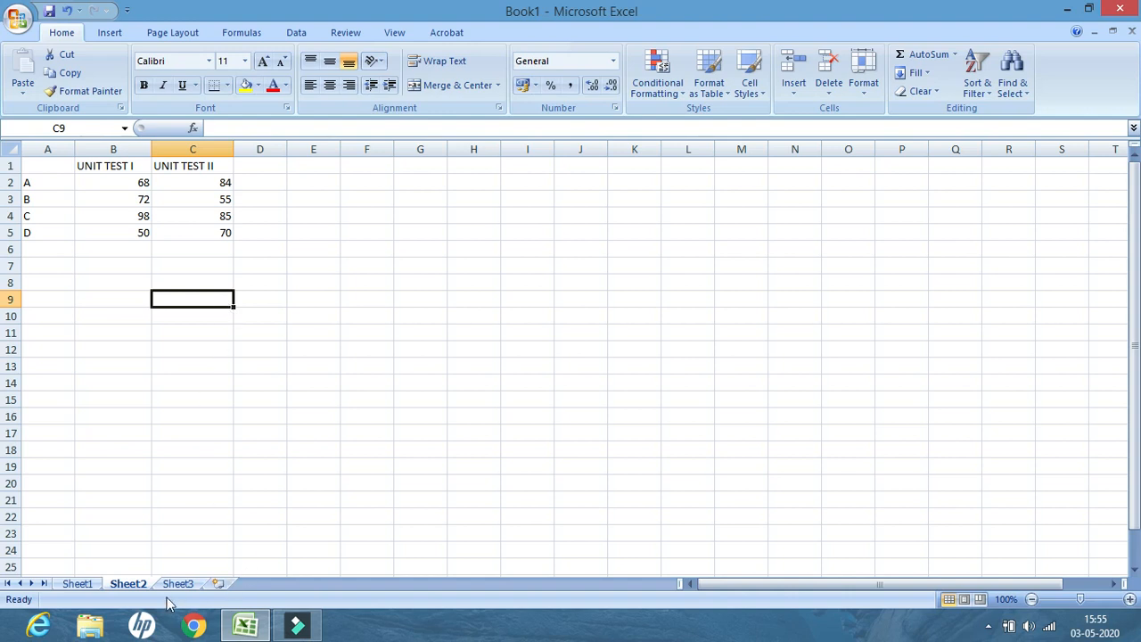
# Switch between Sheet1, Sheet2 and Sheet3 to compare the two score tables
pyautogui.click(76, 585)
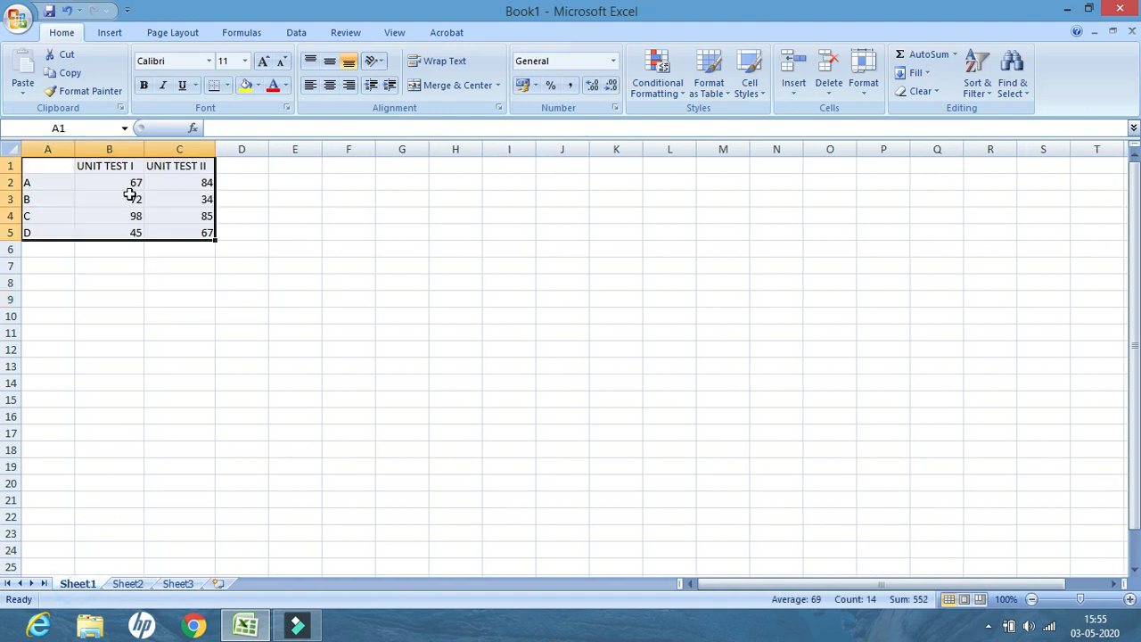
pyautogui.click(132, 584)
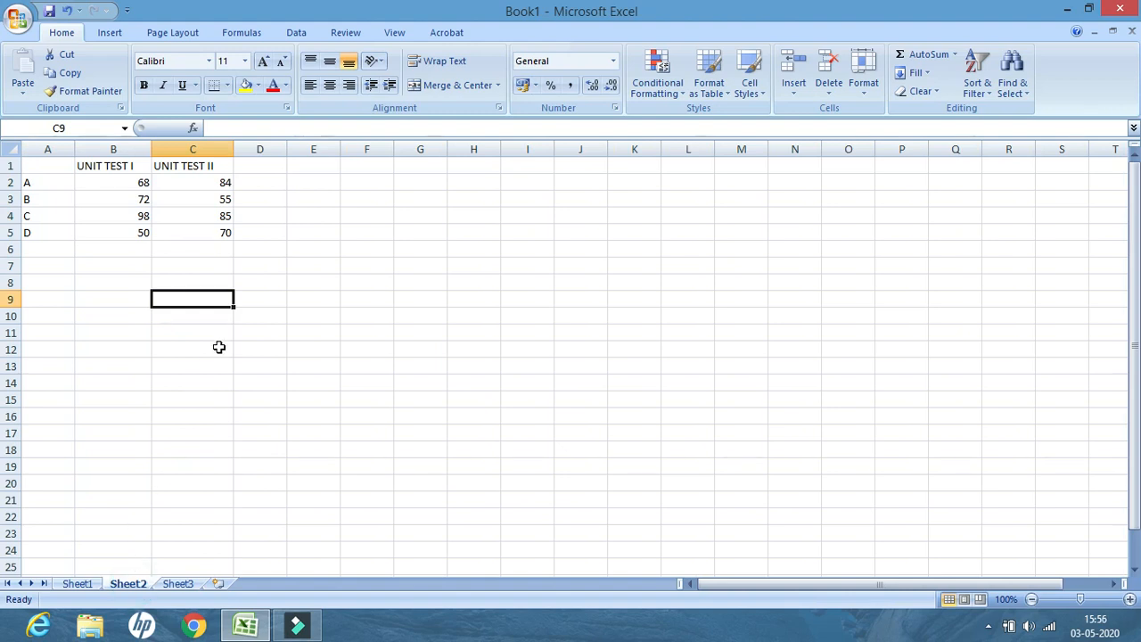
pyautogui.click(183, 584)
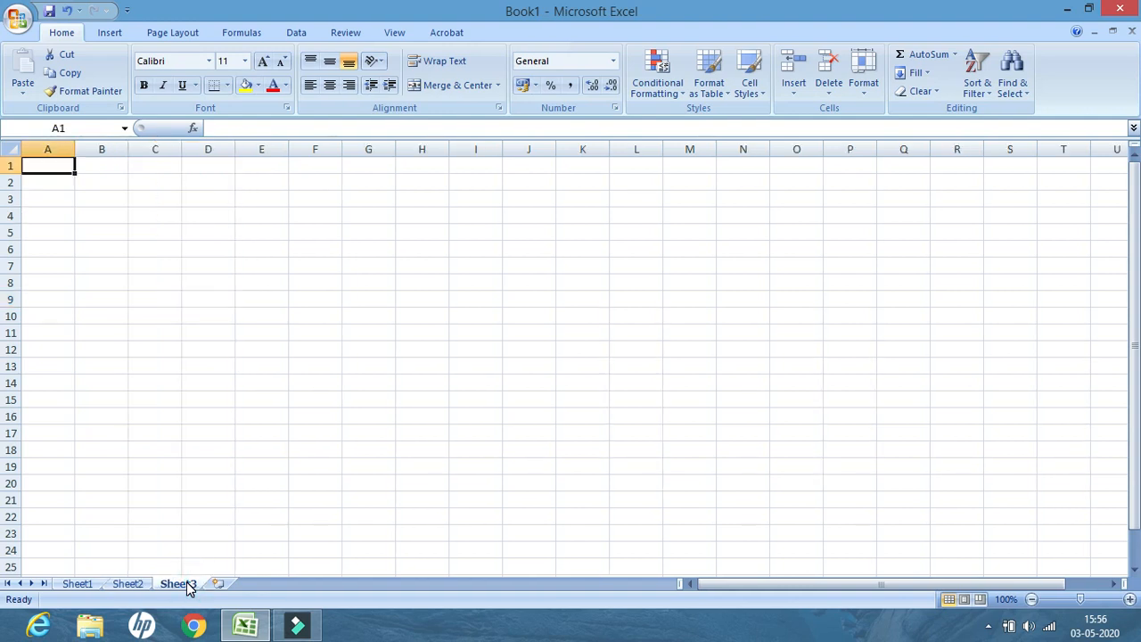
pyautogui.click(78, 584)
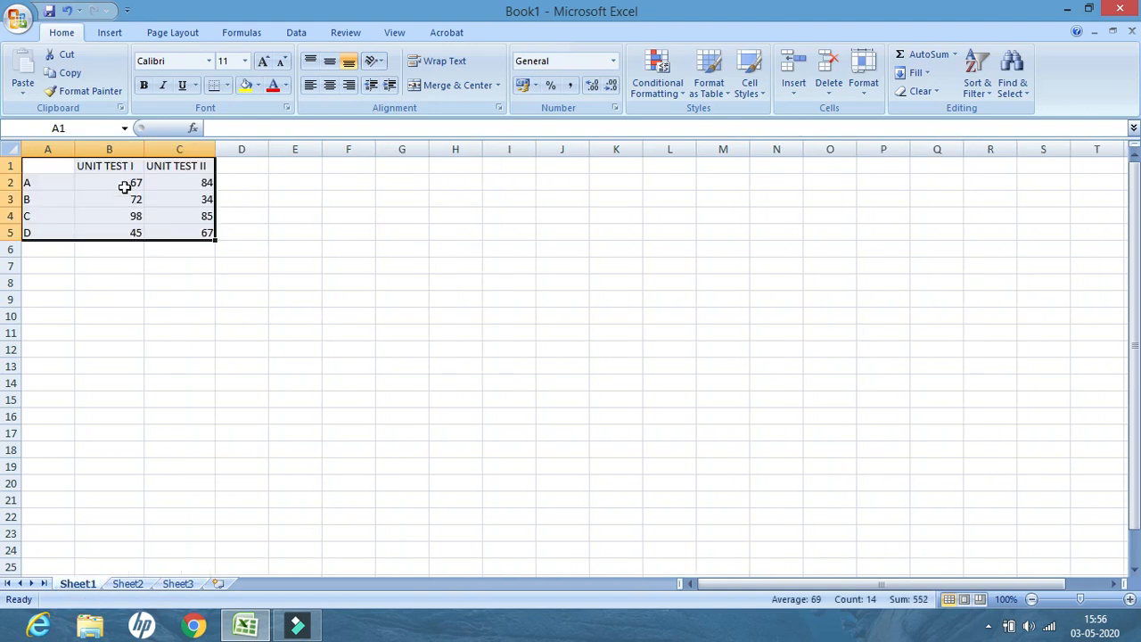
pyautogui.click(129, 583)
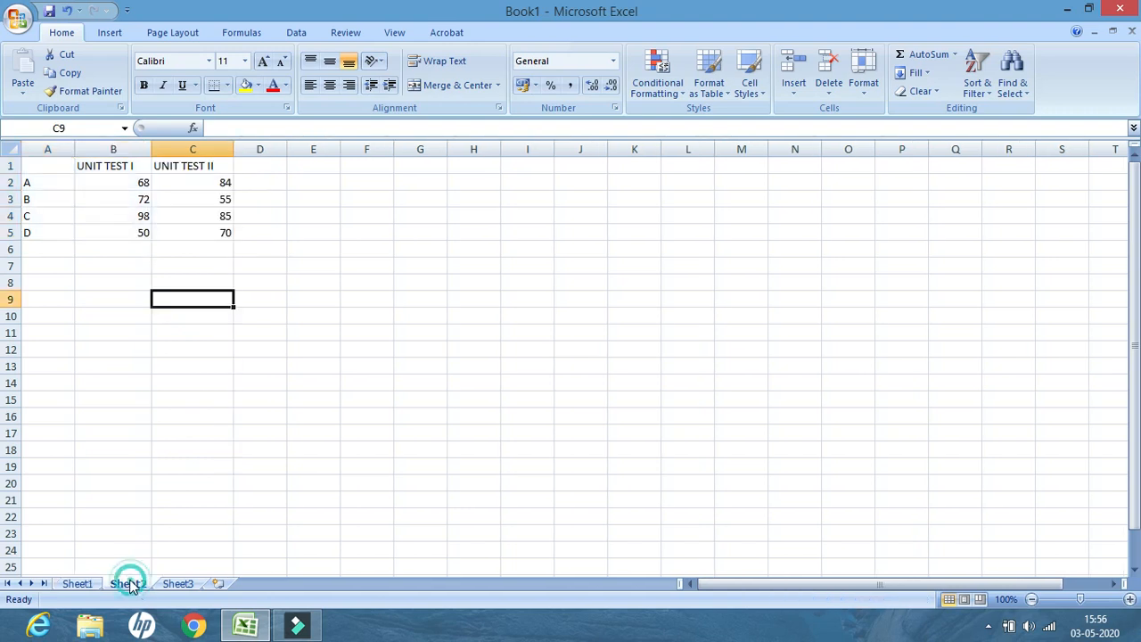
pyautogui.click(179, 584)
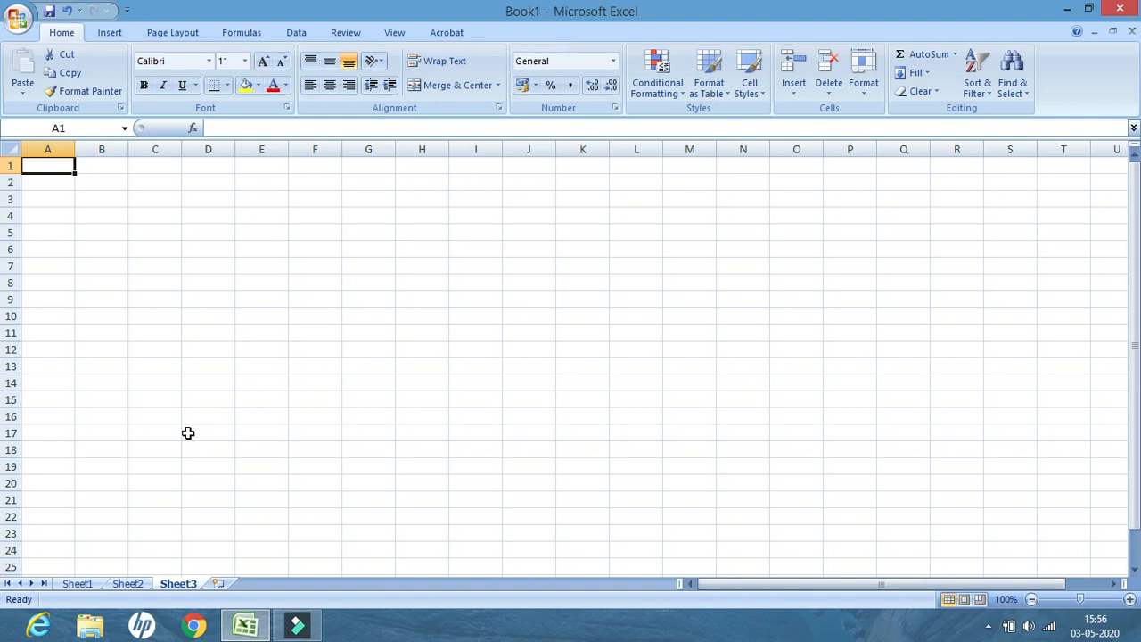
# On Sheet3, open the Consolidate tool and choose Sum as the function
pyautogui.click(297, 34)
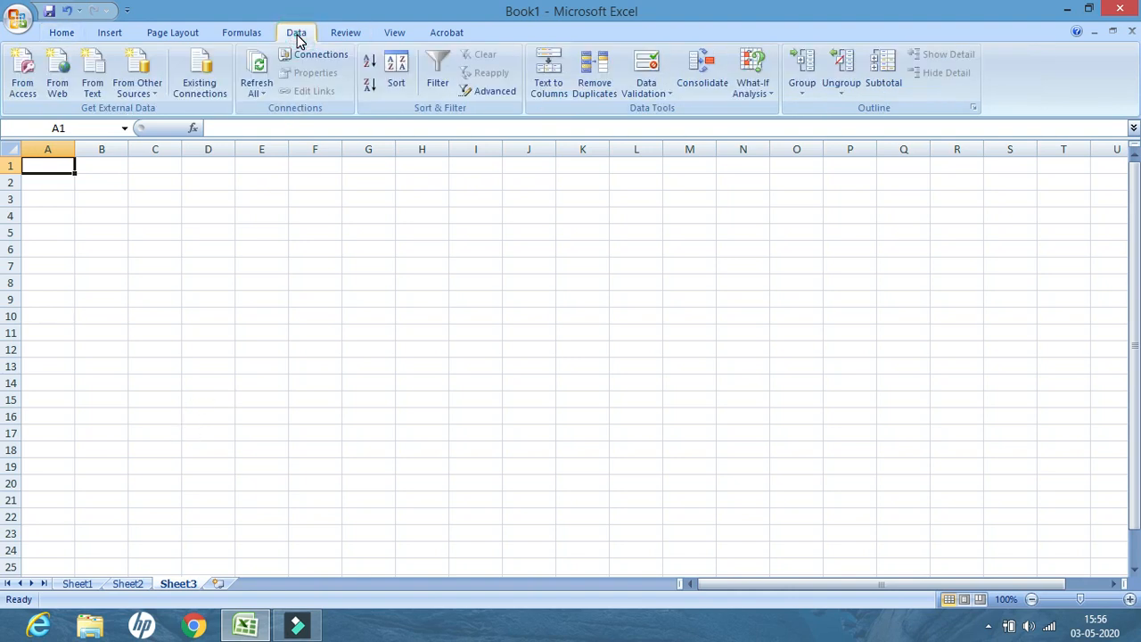
pyautogui.click(704, 83)
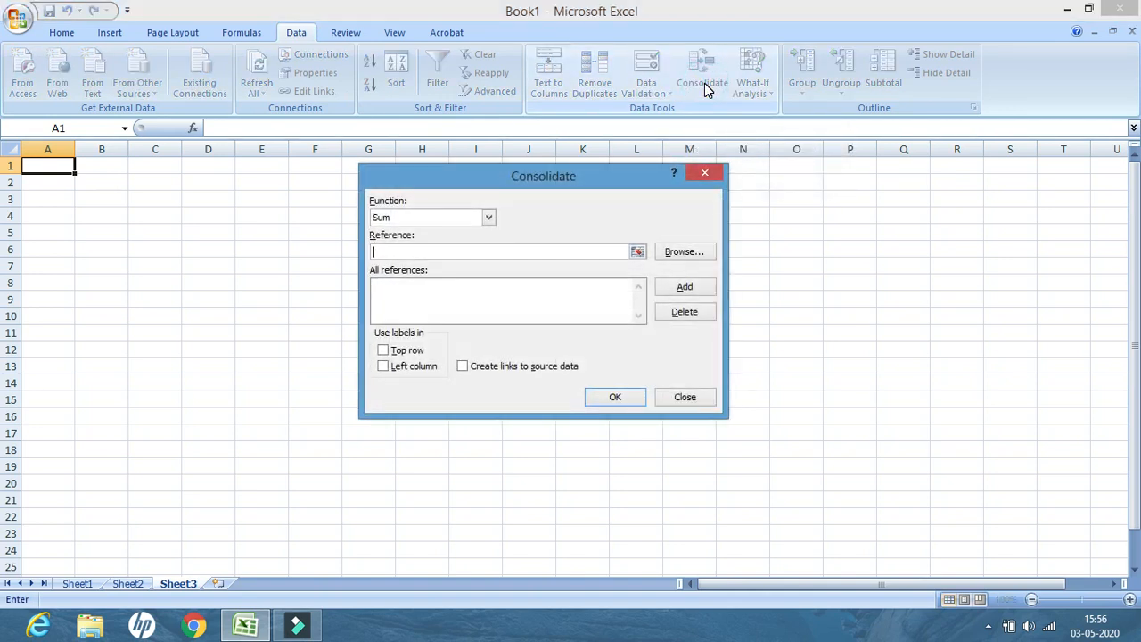
pyautogui.click(488, 218)
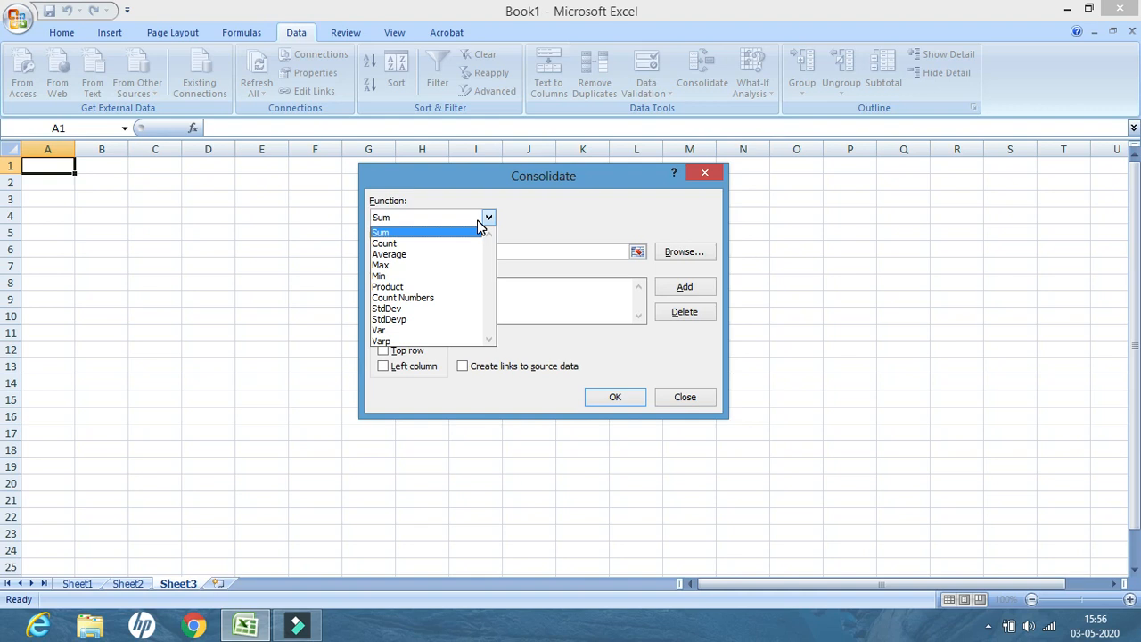
pyautogui.click(403, 233)
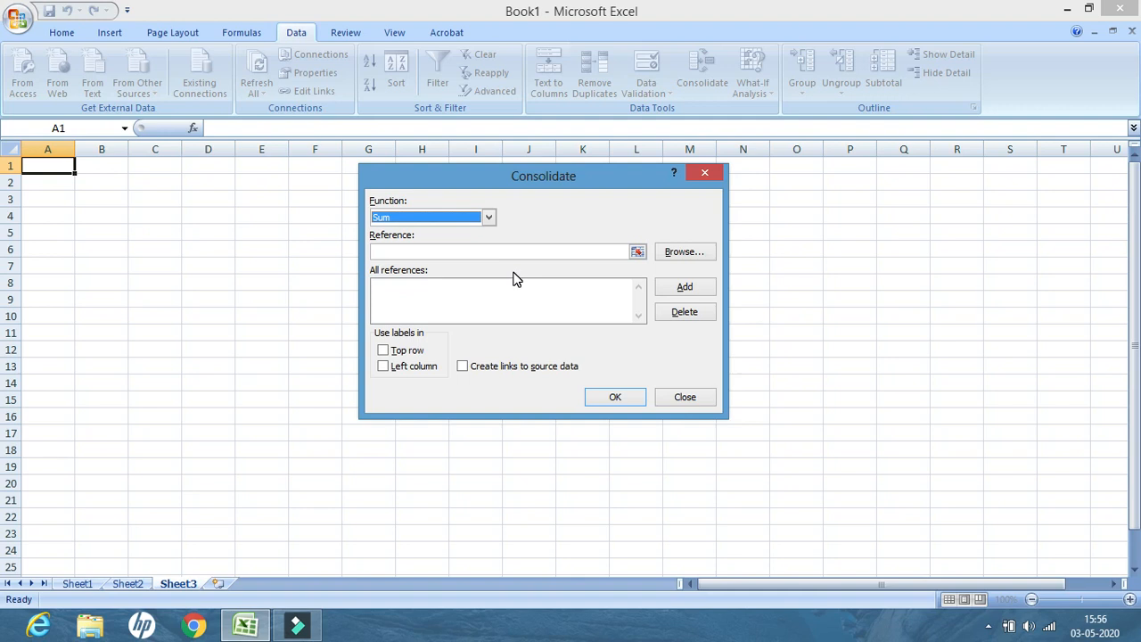
# Add the range A1:C5 of Sheet1 to the consolidation references
pyautogui.click(637, 254)
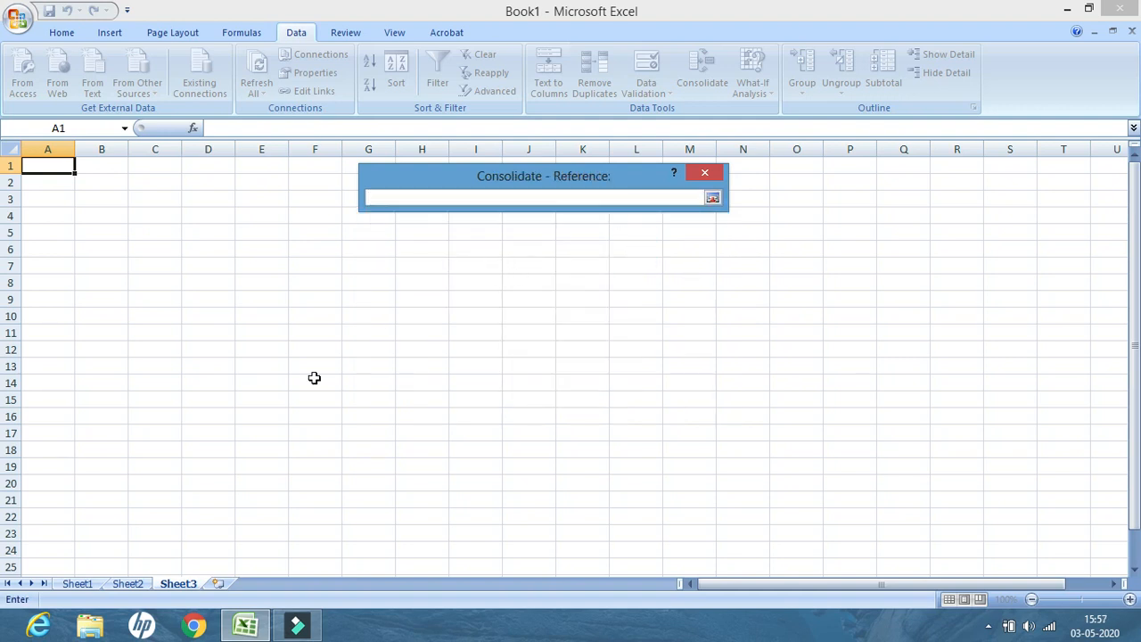
pyautogui.click(78, 584)
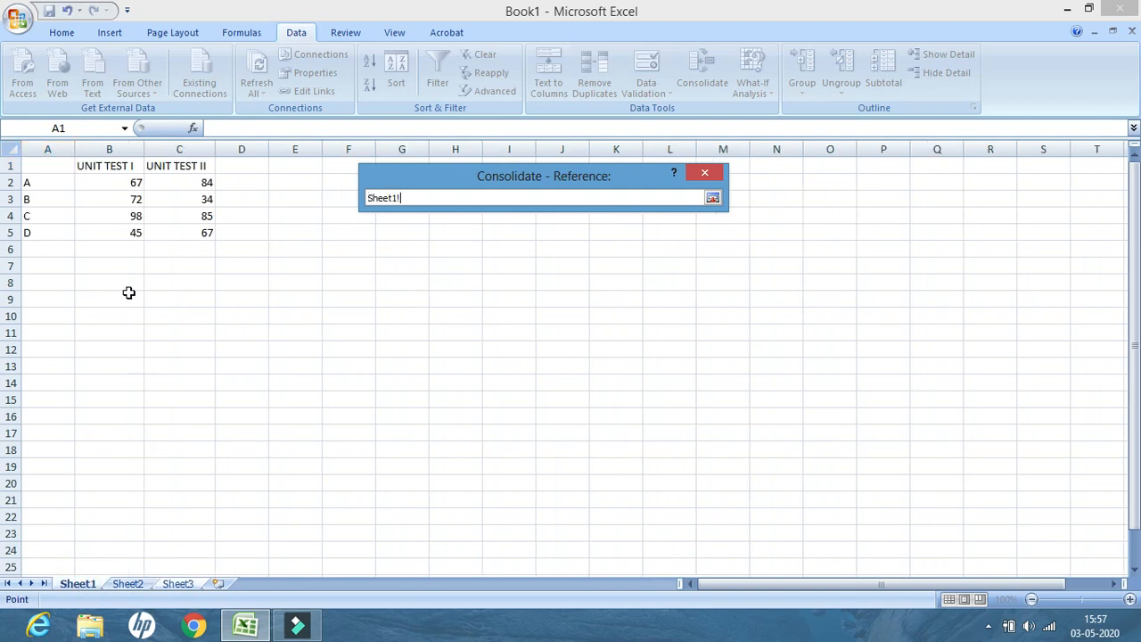
pyautogui.click(25, 161)
pyautogui.moveTo(25, 160); pyautogui.dragTo(210, 234)
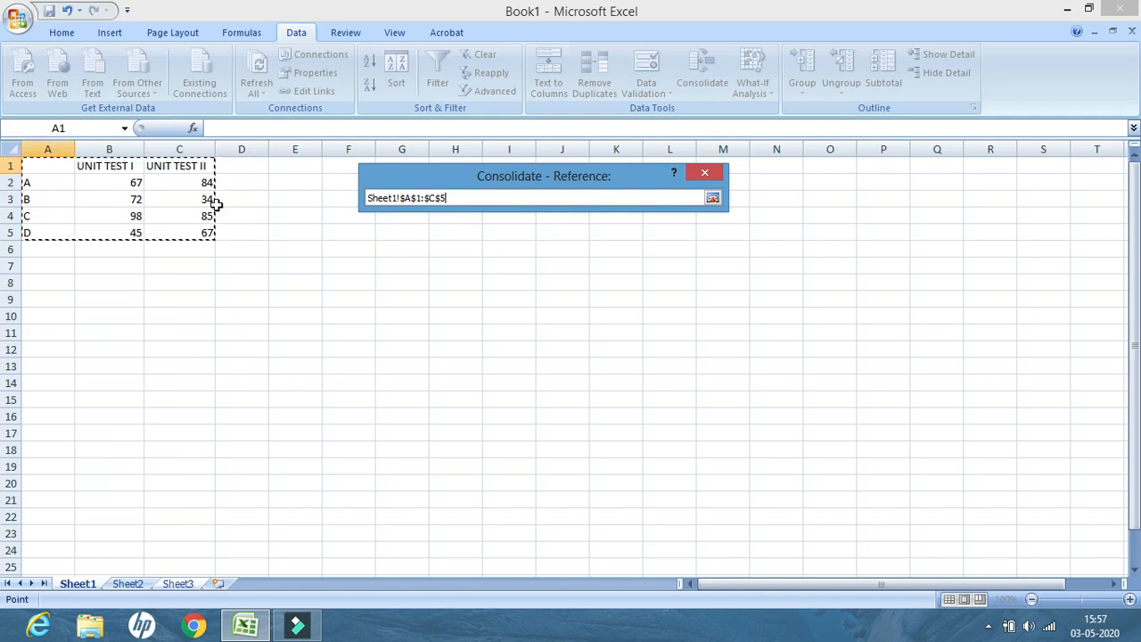
pyautogui.click(713, 200)
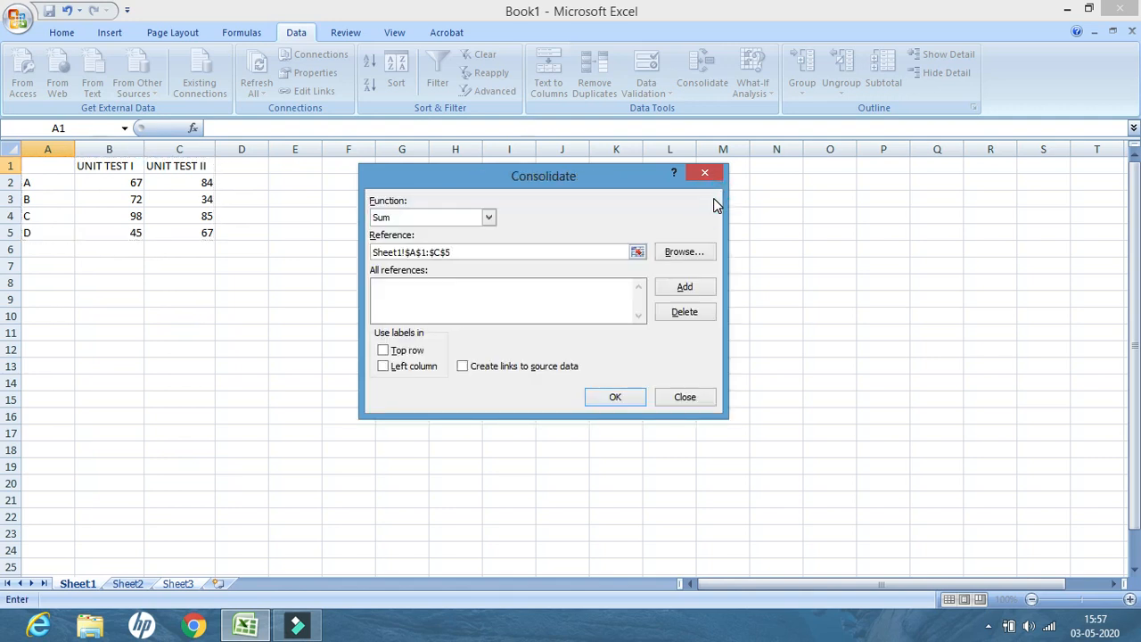
pyautogui.click(691, 287)
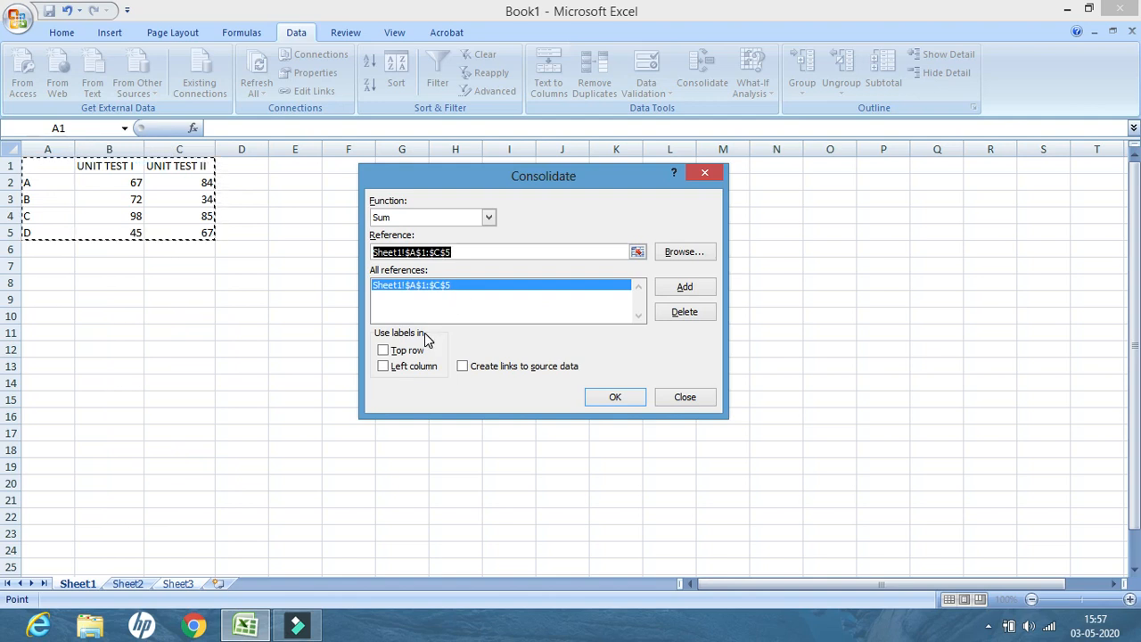
# Add the range A1:C5 of Sheet2 to the consolidation references
pyautogui.click(637, 252)
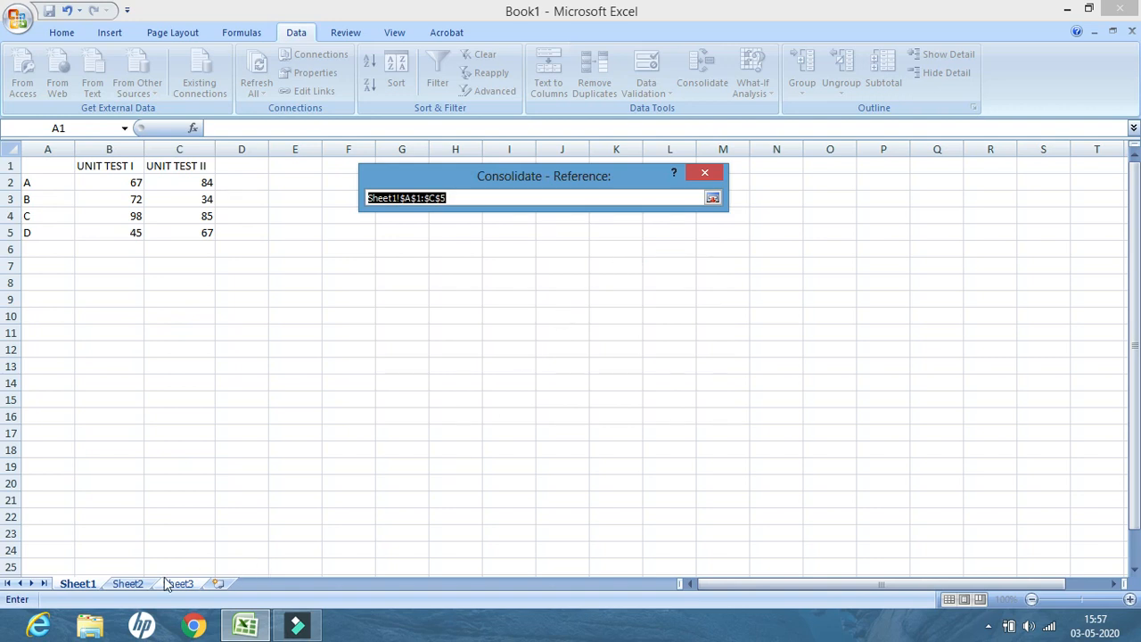
pyautogui.click(135, 583)
pyautogui.moveTo(21, 166); pyautogui.dragTo(196, 230)
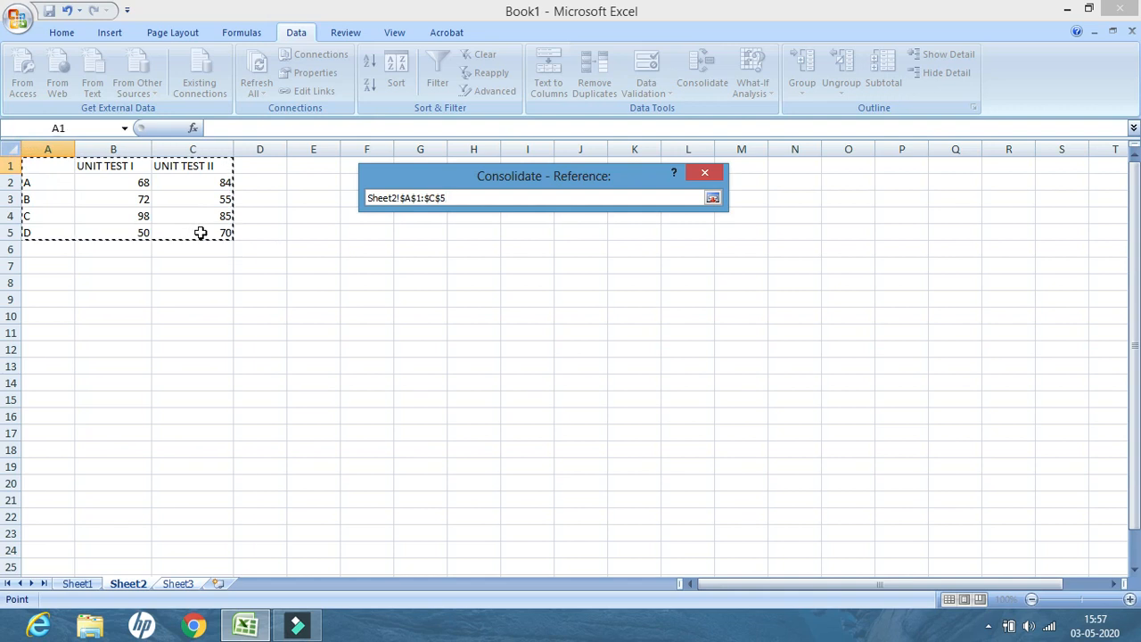
pyautogui.click(713, 198)
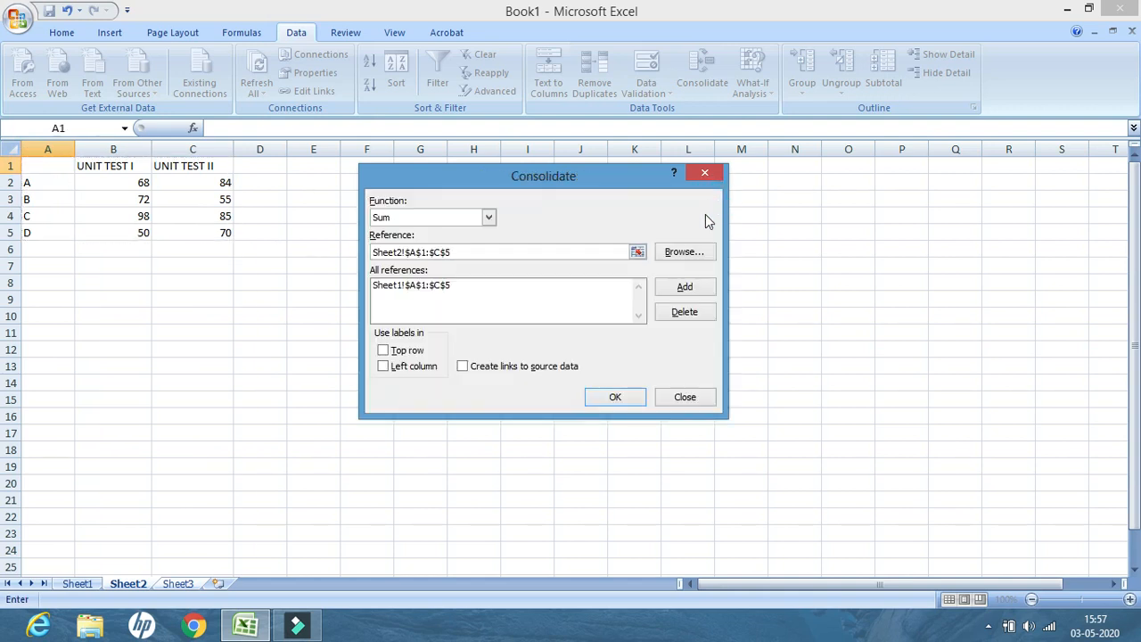
pyautogui.click(692, 286)
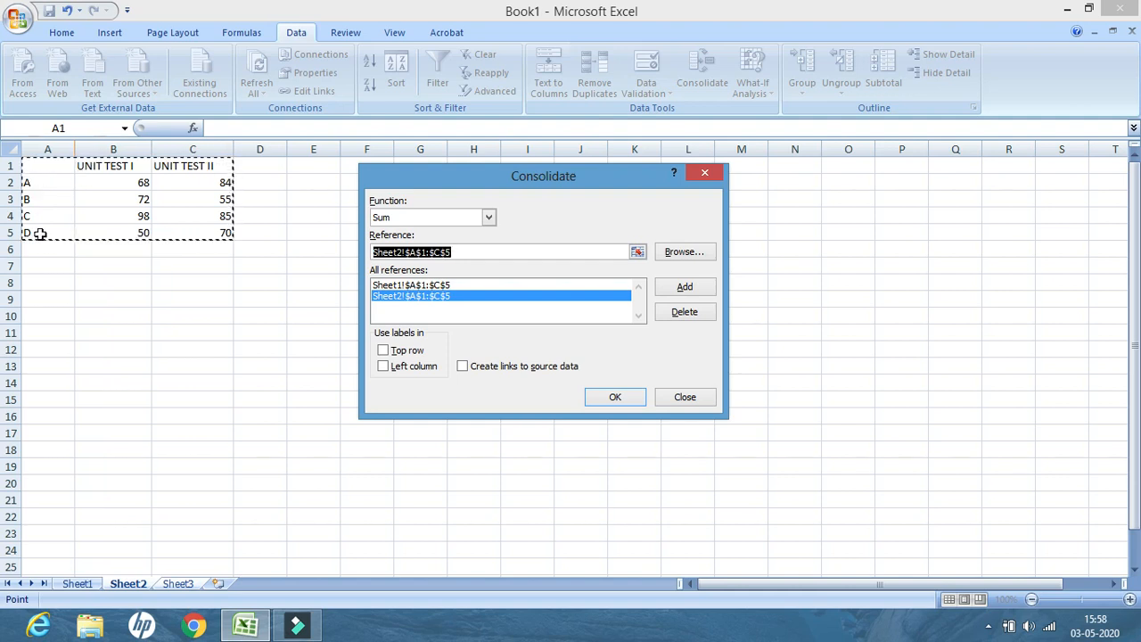
# Use labels from the top row and left column and run the consolidation
pyautogui.click(383, 353)
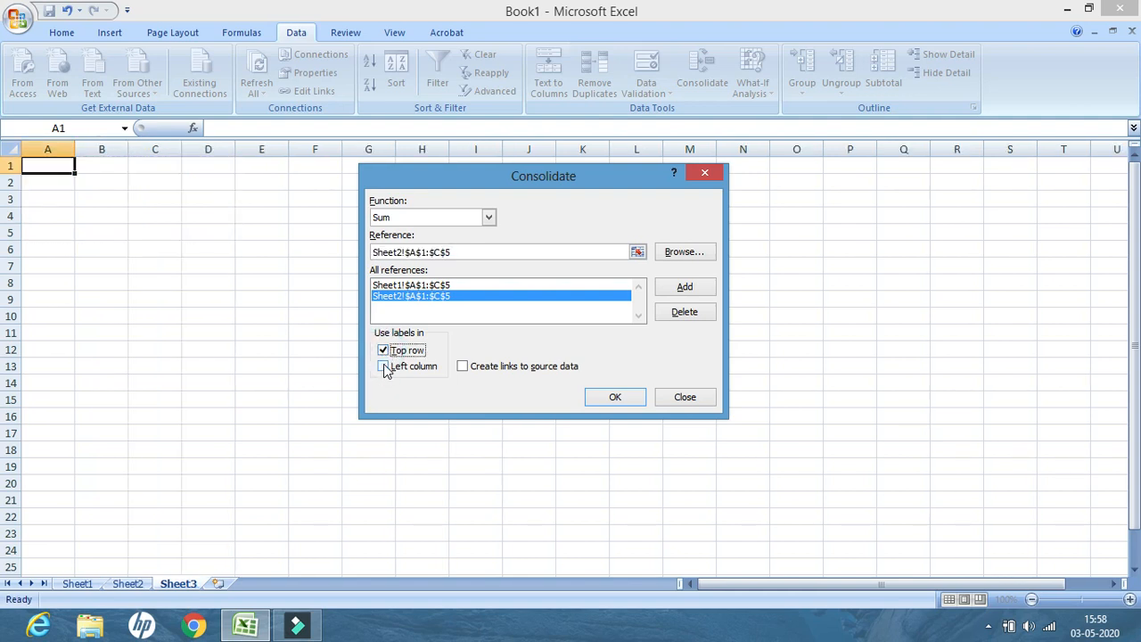
pyautogui.click(385, 367)
pyautogui.click(615, 398)
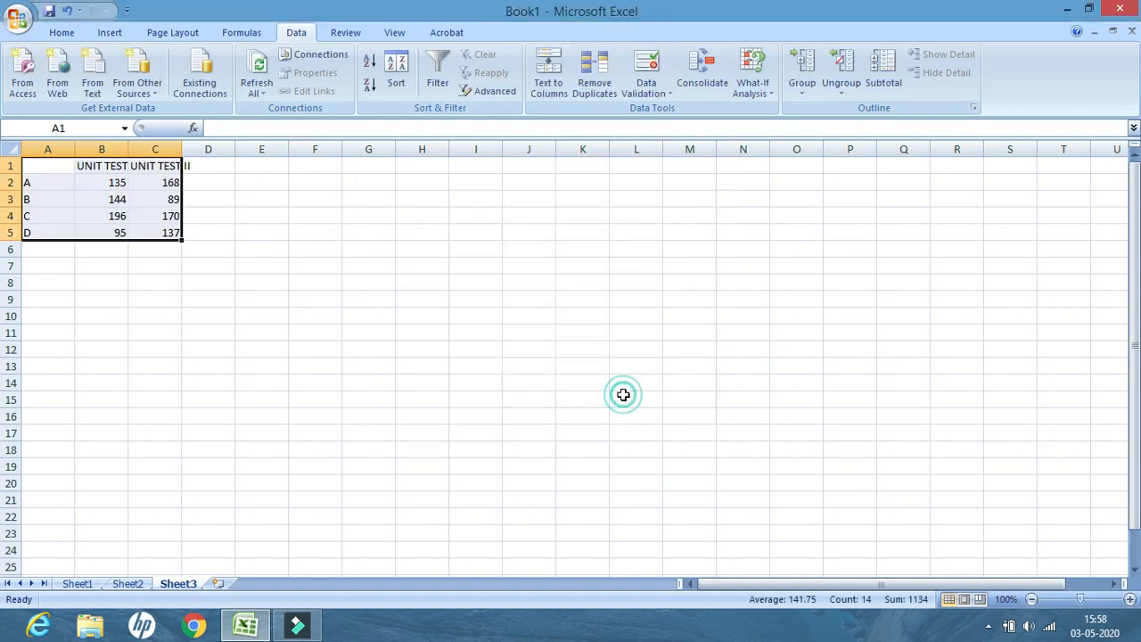
# Widen the score columns on Sheet3 so the UNIT TEST headings fit
pyautogui.click(155, 316)
pyautogui.moveTo(128, 149); pyautogui.dragTo(242, 150)
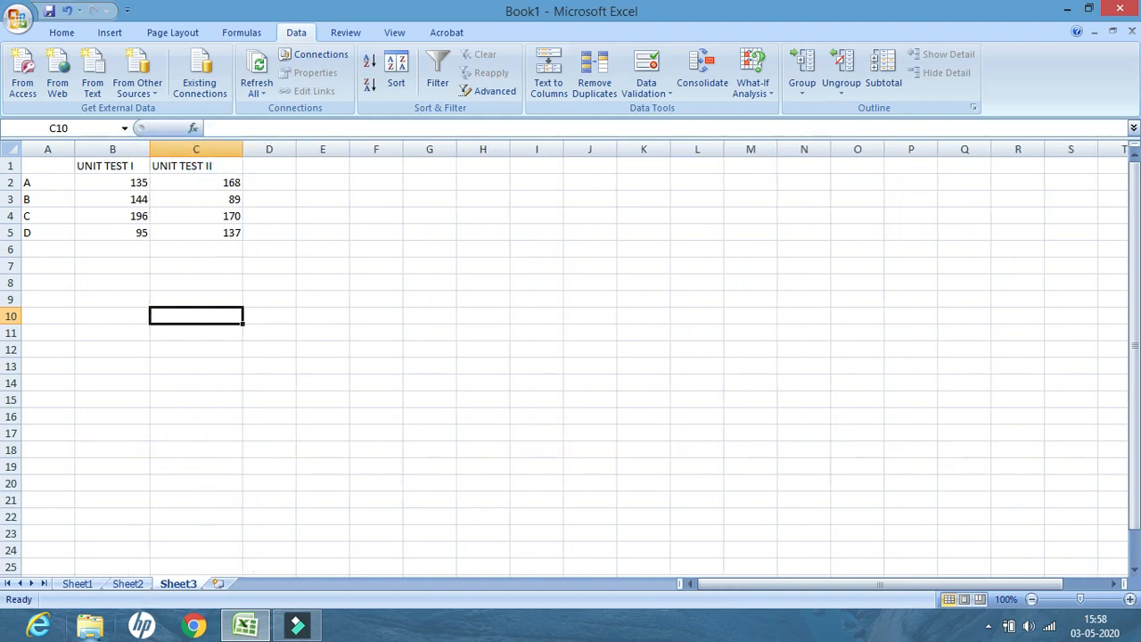
# Switch between Sheet1, Sheet2 and Sheet3 to compare the source tables with the consolidated totals
pyautogui.click(78, 584)
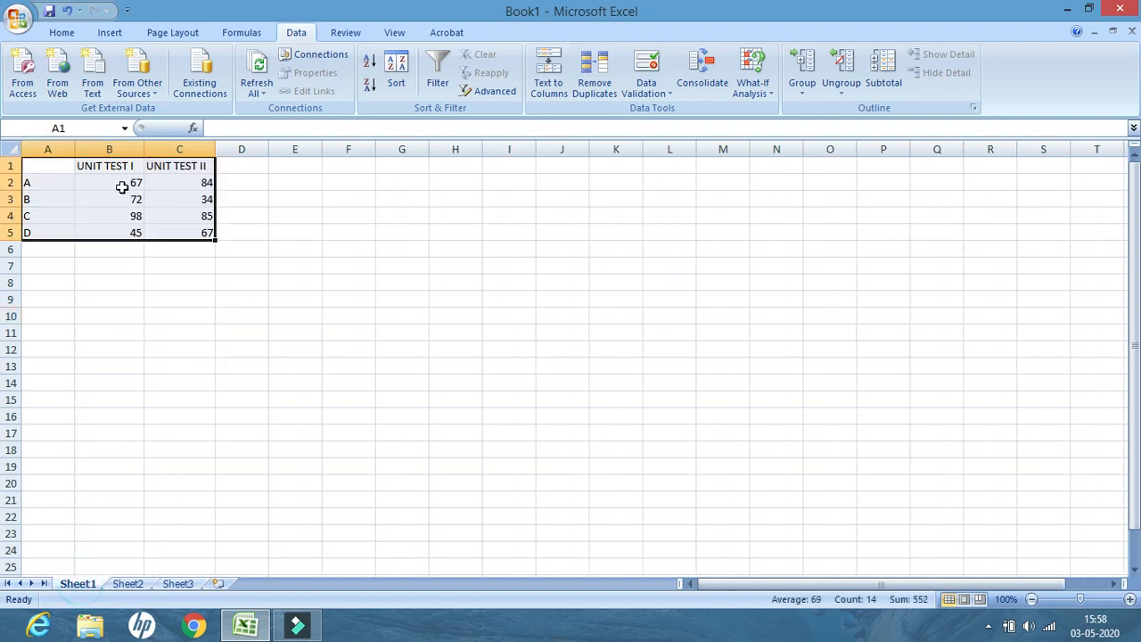
pyautogui.click(132, 583)
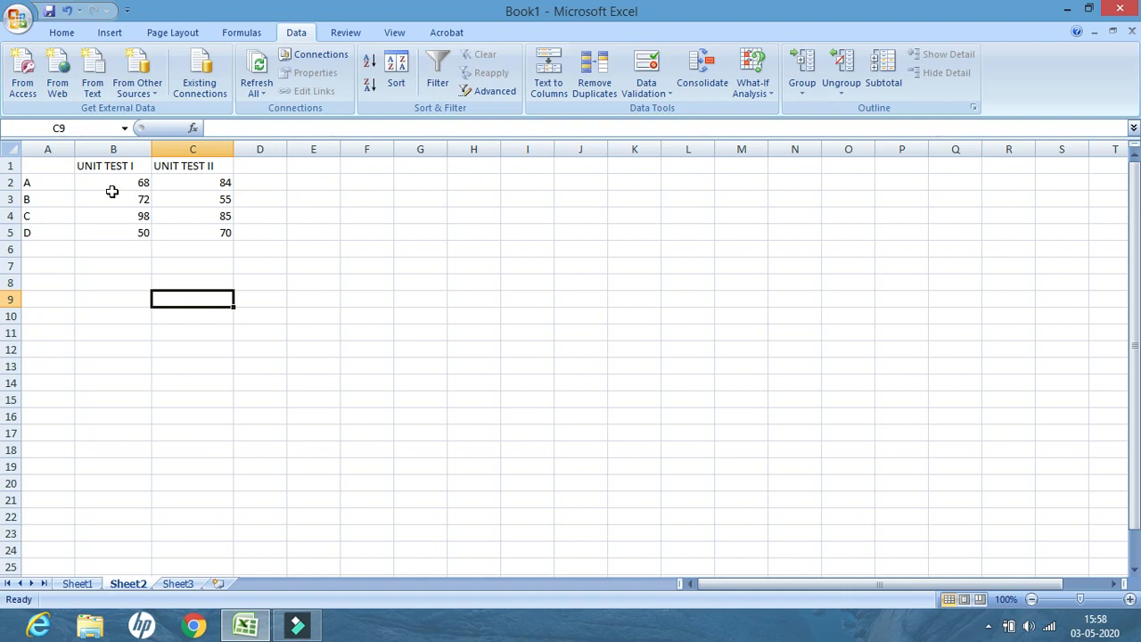
pyautogui.click(181, 585)
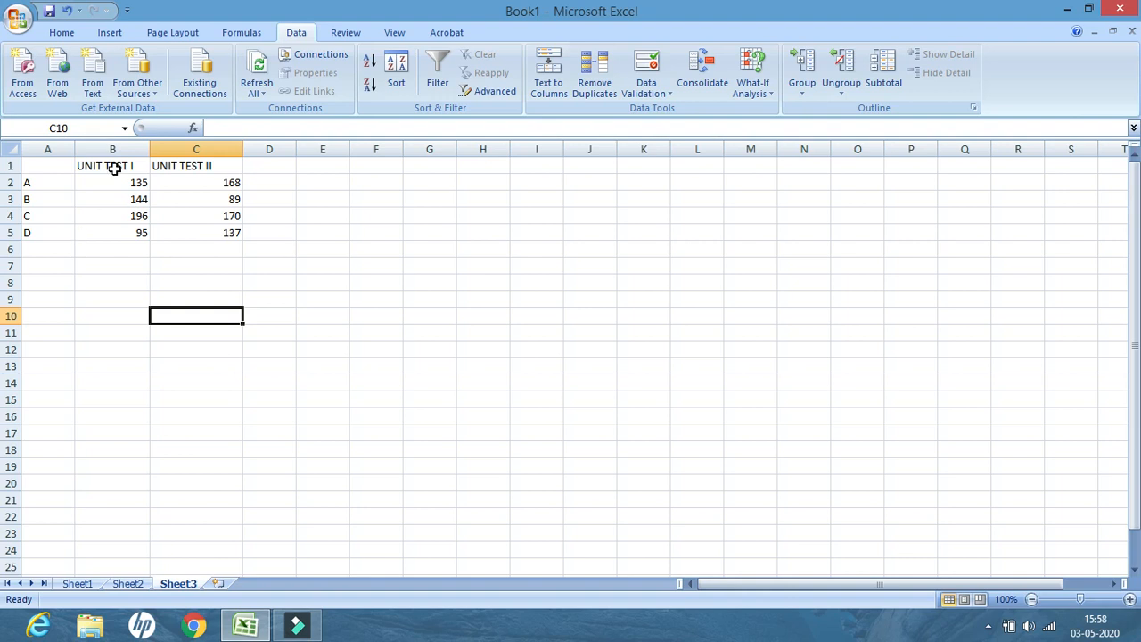
pyautogui.click(77, 583)
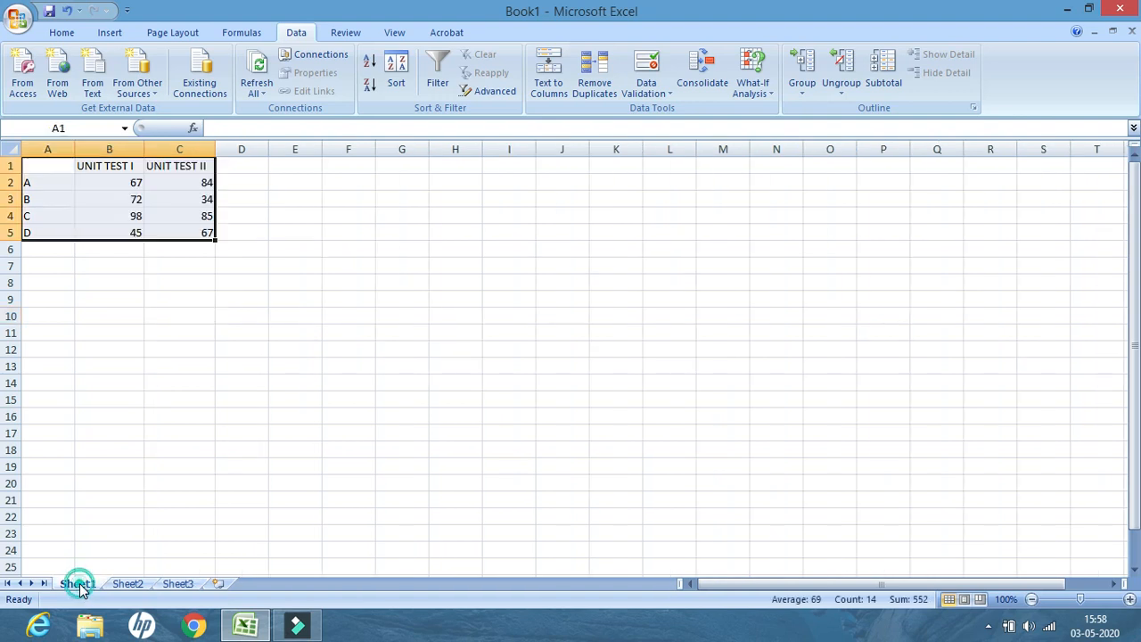
# On Sheet1, change the score in B5 to 40
pyautogui.click(111, 231)
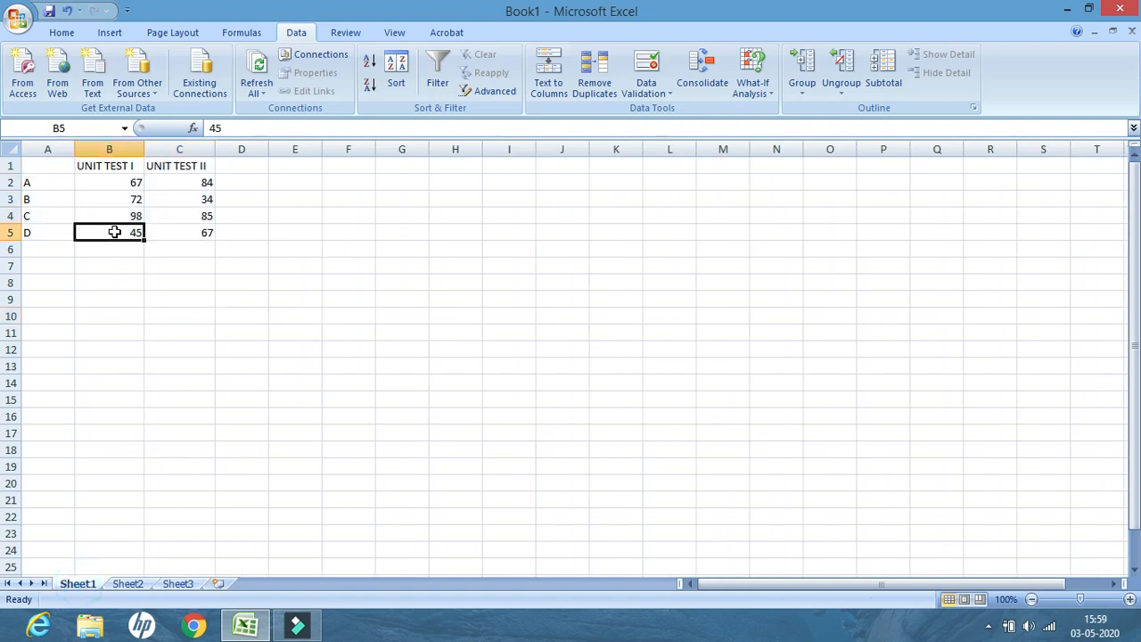
pyautogui.write('40')
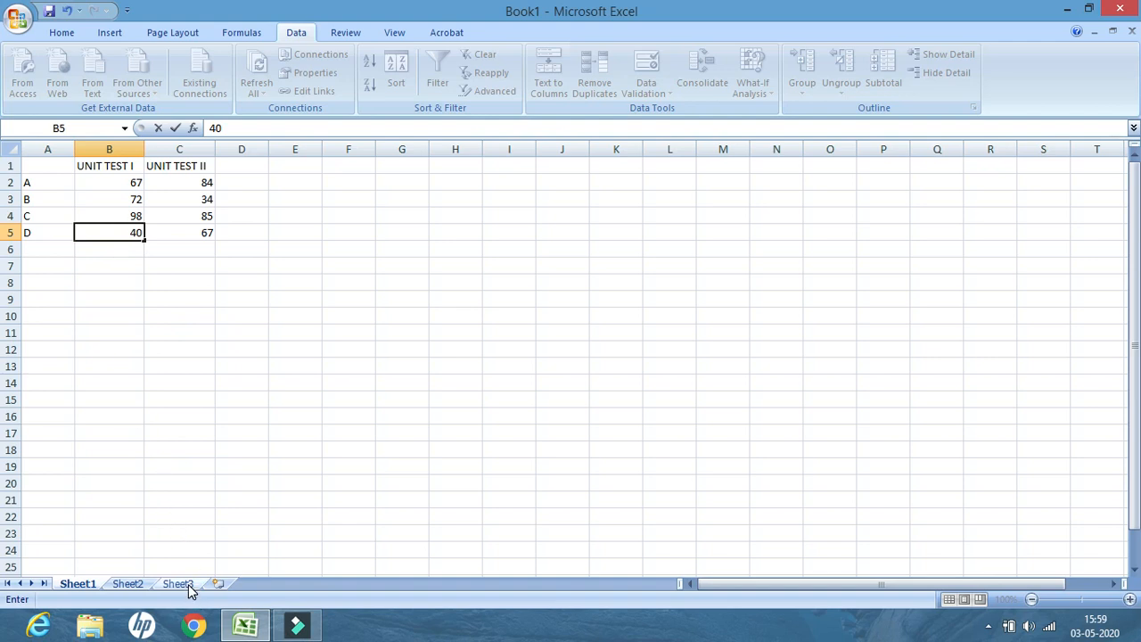
pyautogui.click(155, 382)
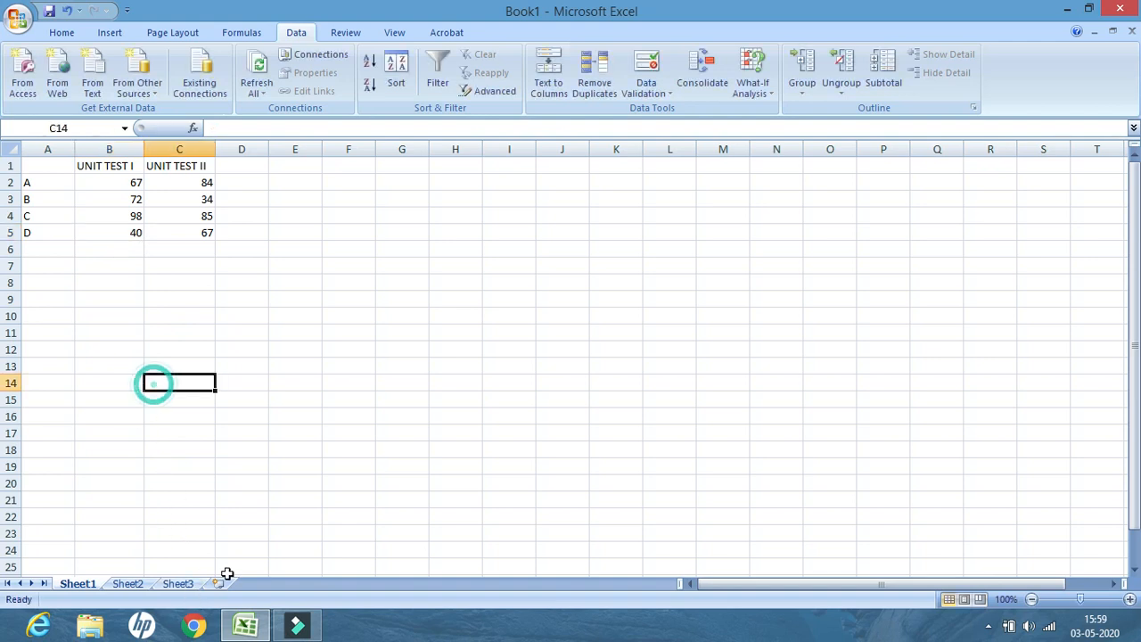
# Inspect the consolidated table on Sheet3, including the total in B5
pyautogui.click(178, 584)
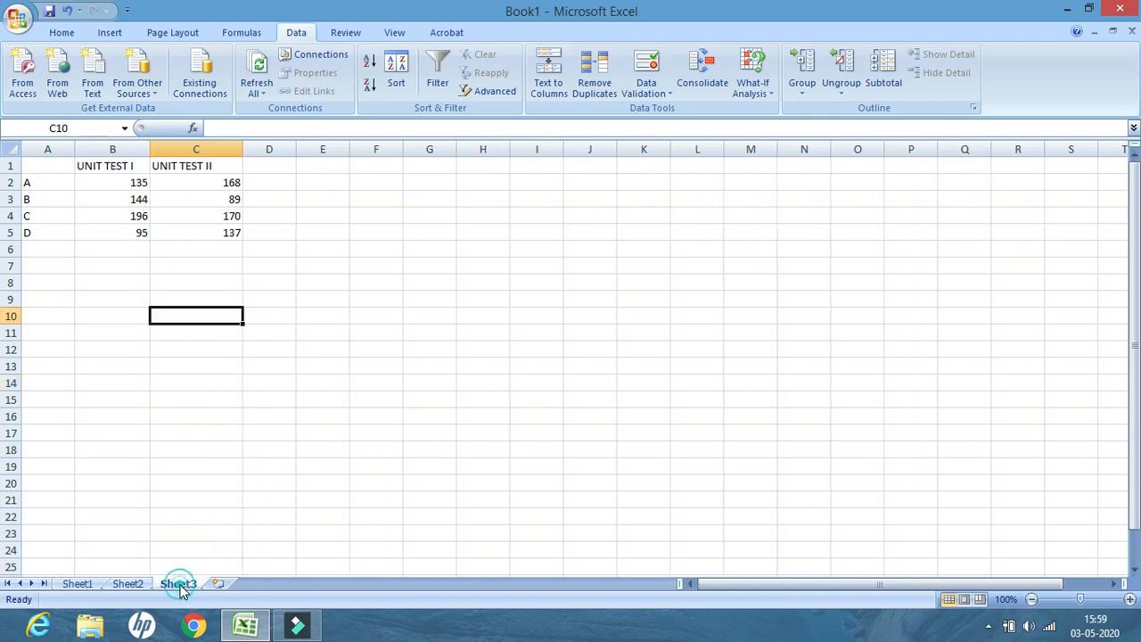
pyautogui.click(118, 233)
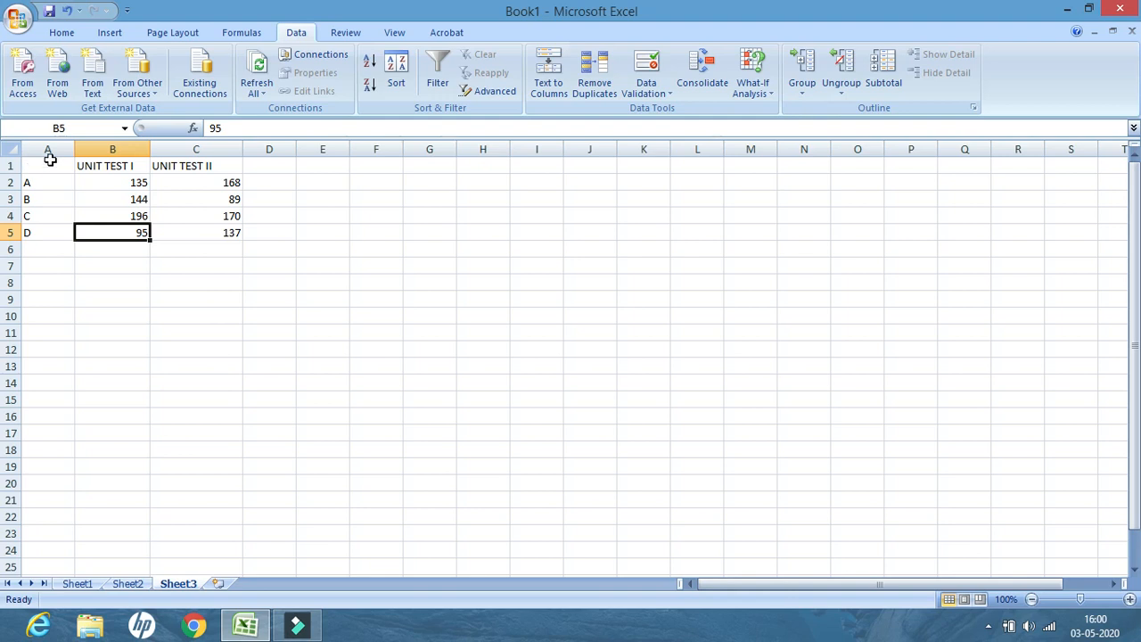
pyautogui.moveTo(30, 169); pyautogui.dragTo(207, 233)
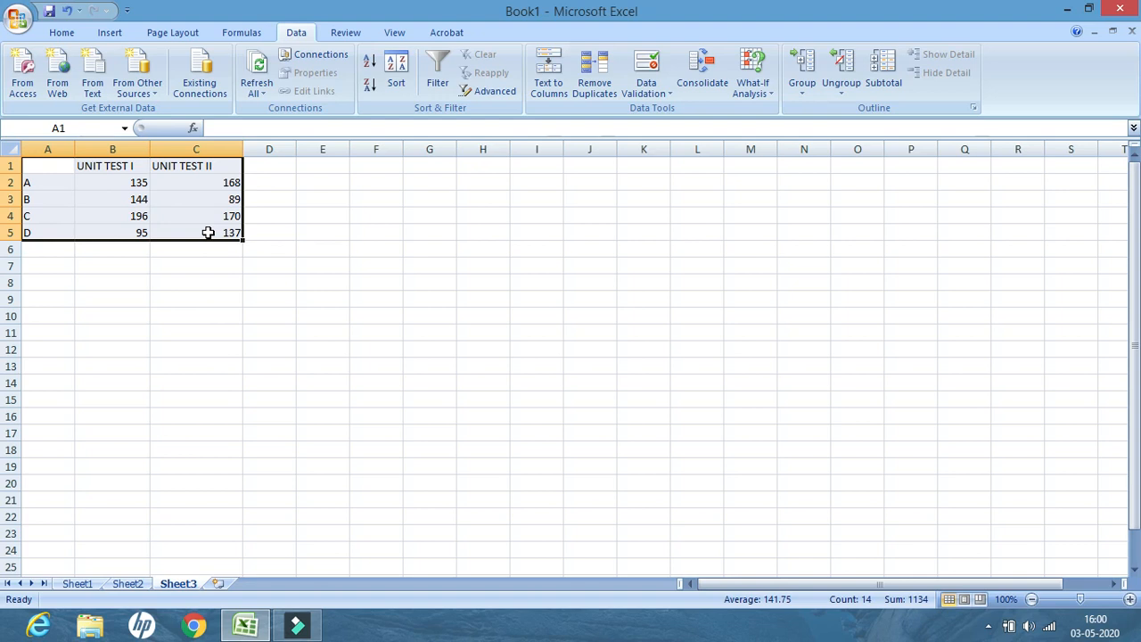
# Delete the consolidated table on Sheet3 and review the source scores on Sheet1 and Sheet2
pyautogui.press('Delete')
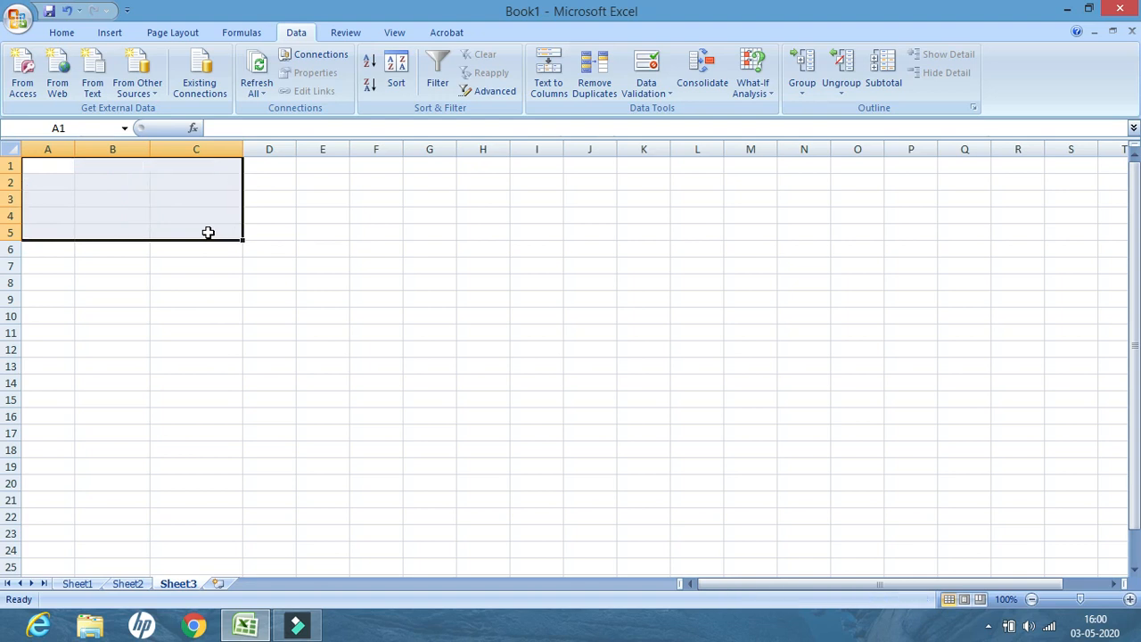
pyautogui.click(89, 585)
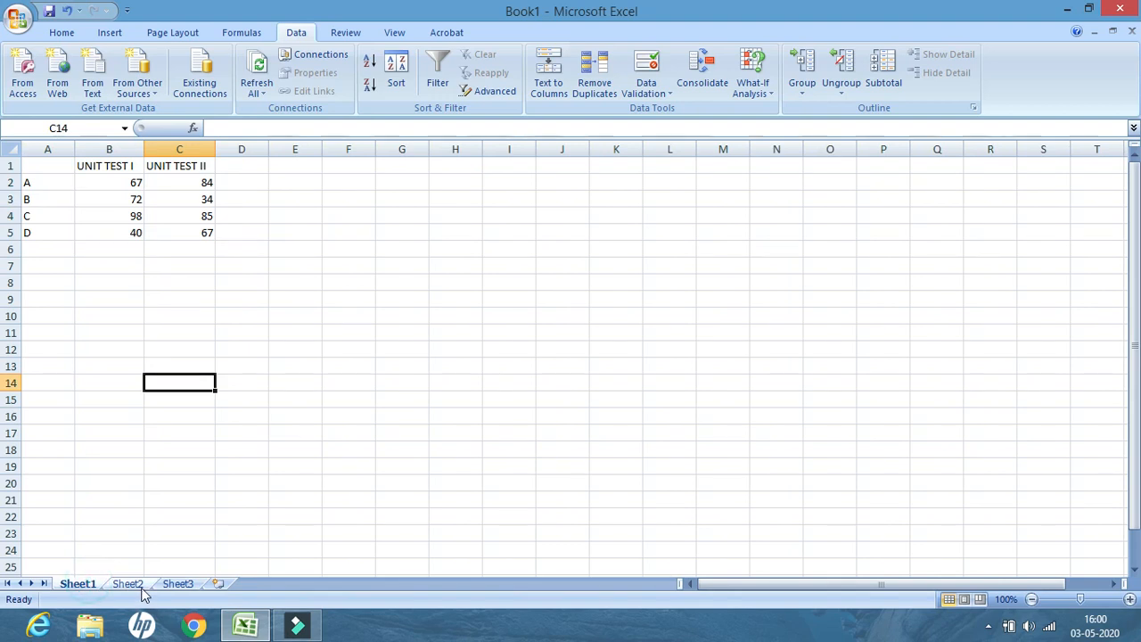
pyautogui.click(134, 584)
pyautogui.click(81, 584)
pyautogui.click(138, 585)
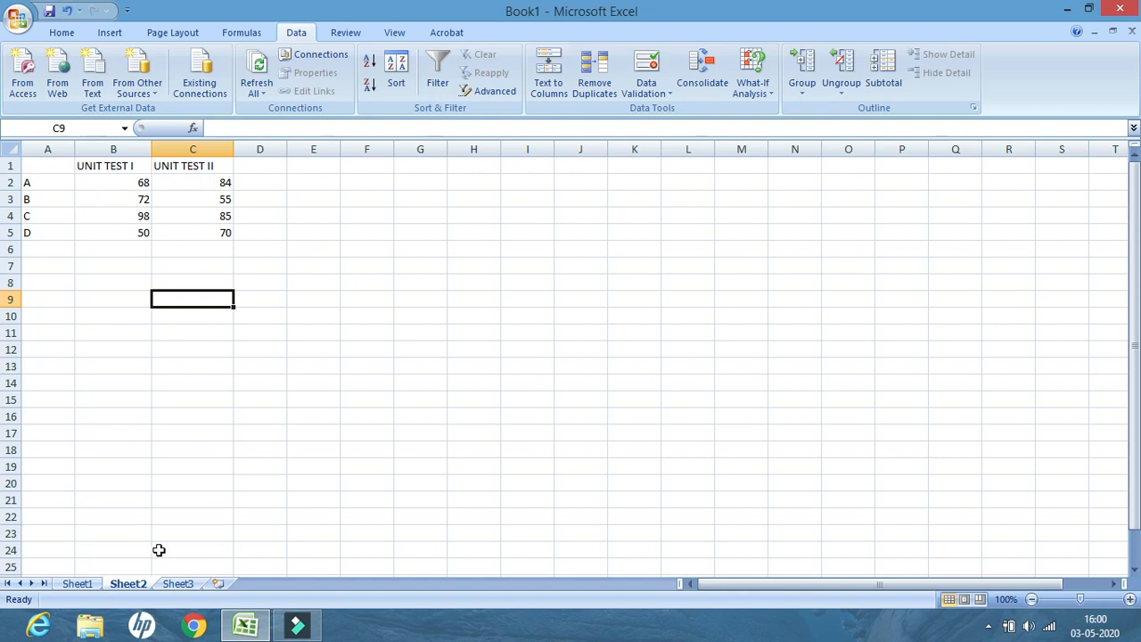
pyautogui.click(180, 583)
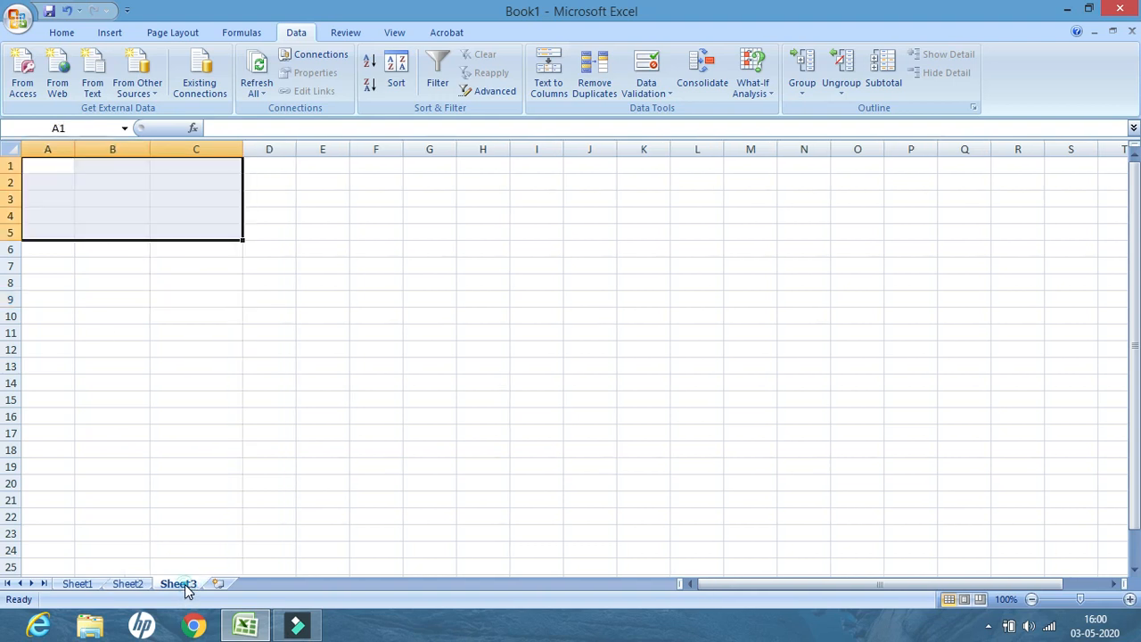
# In B2 of Sheet3, enter the formula =(SHEET1!B2 + SHEET2!B2) adding the two sheets' B2 scores
pyautogui.click(85, 182)
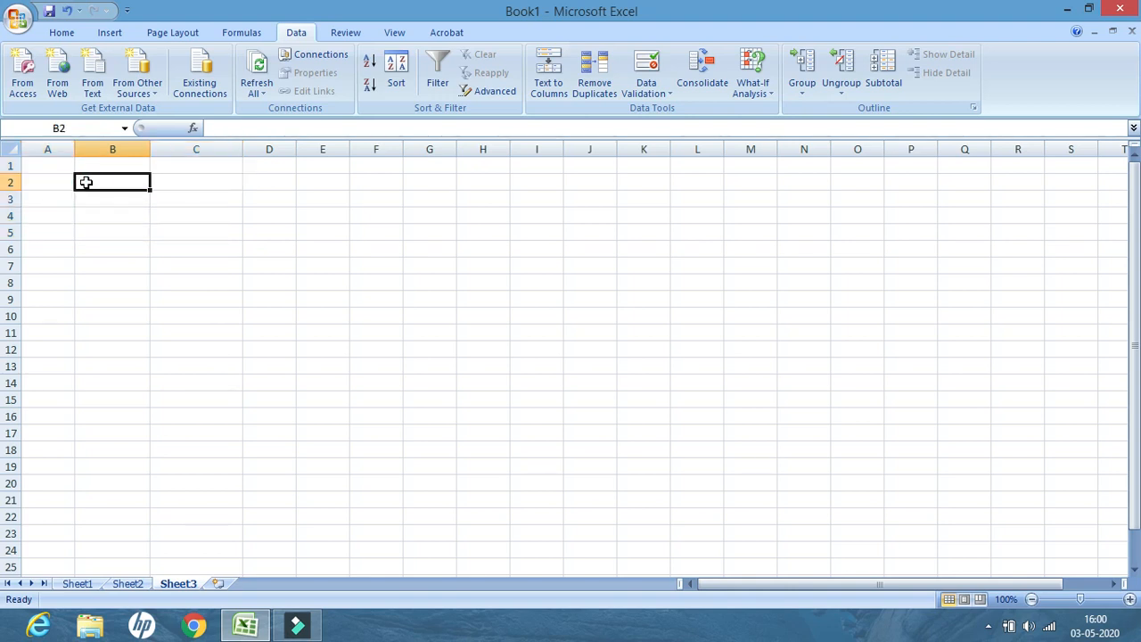
pyautogui.write('=')
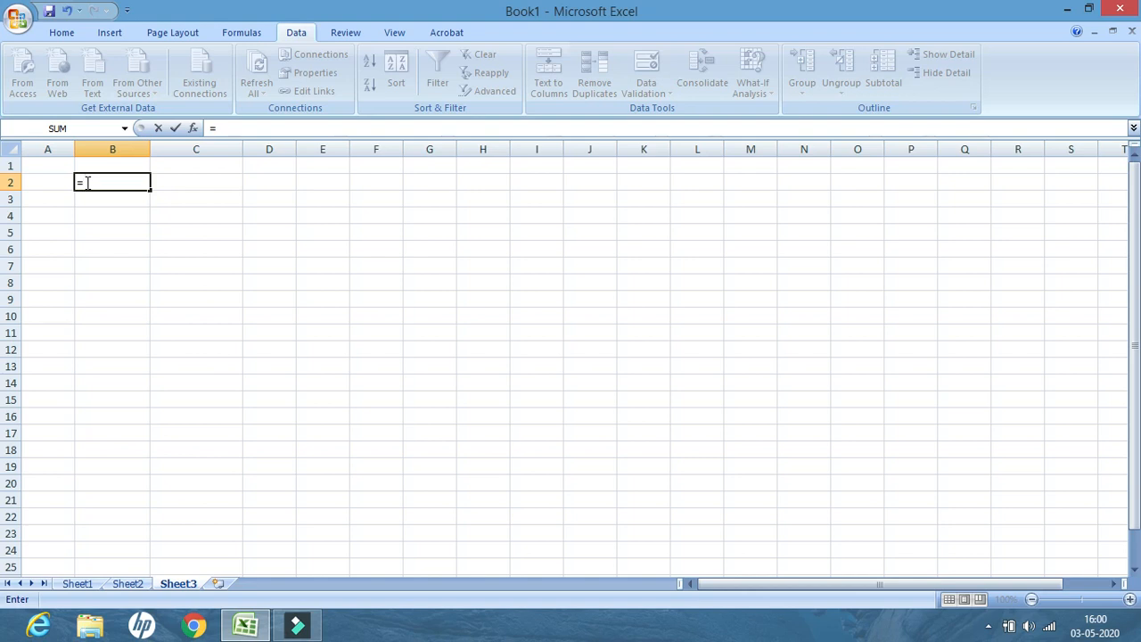
pyautogui.write('(SHEET1!B2')
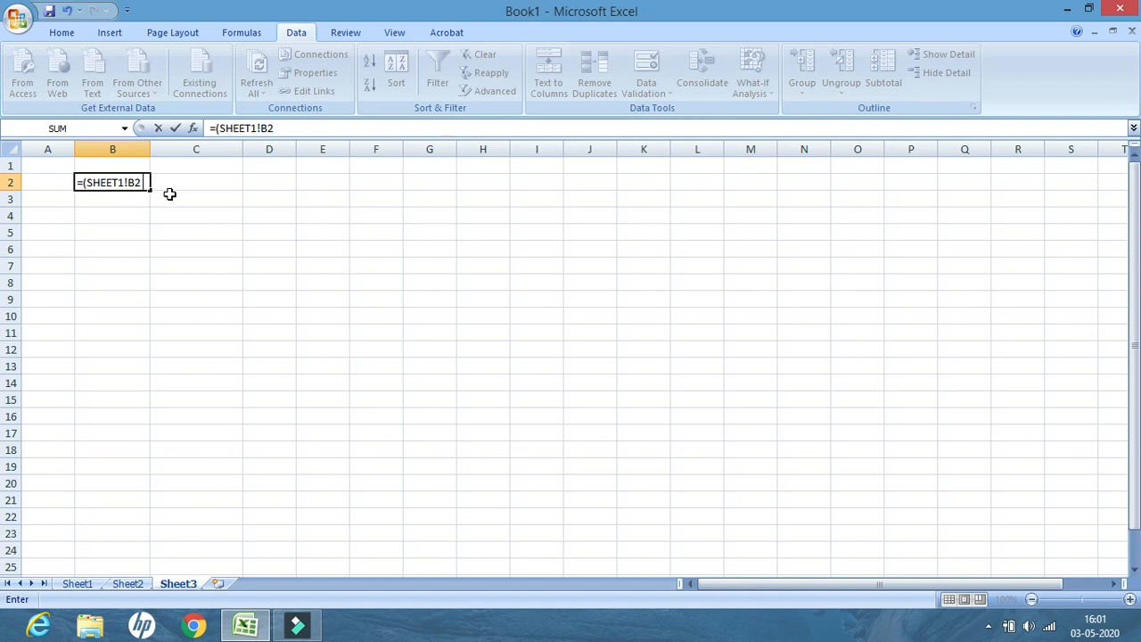
pyautogui.write('+ SHEET2!B2')
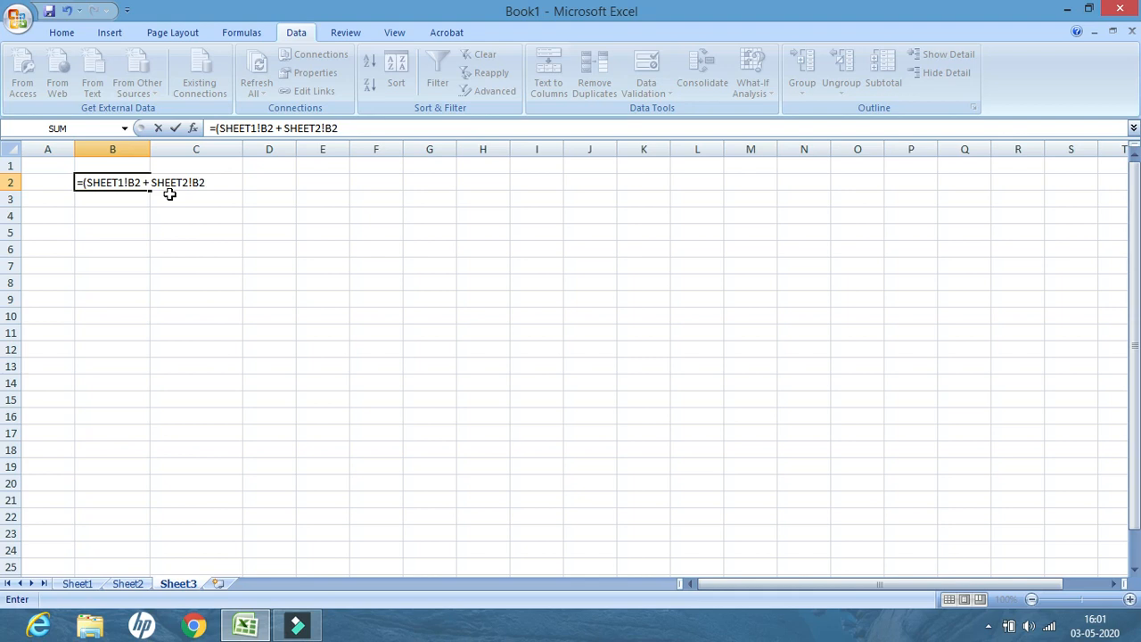
pyautogui.write(')')
pyautogui.click(115, 198)
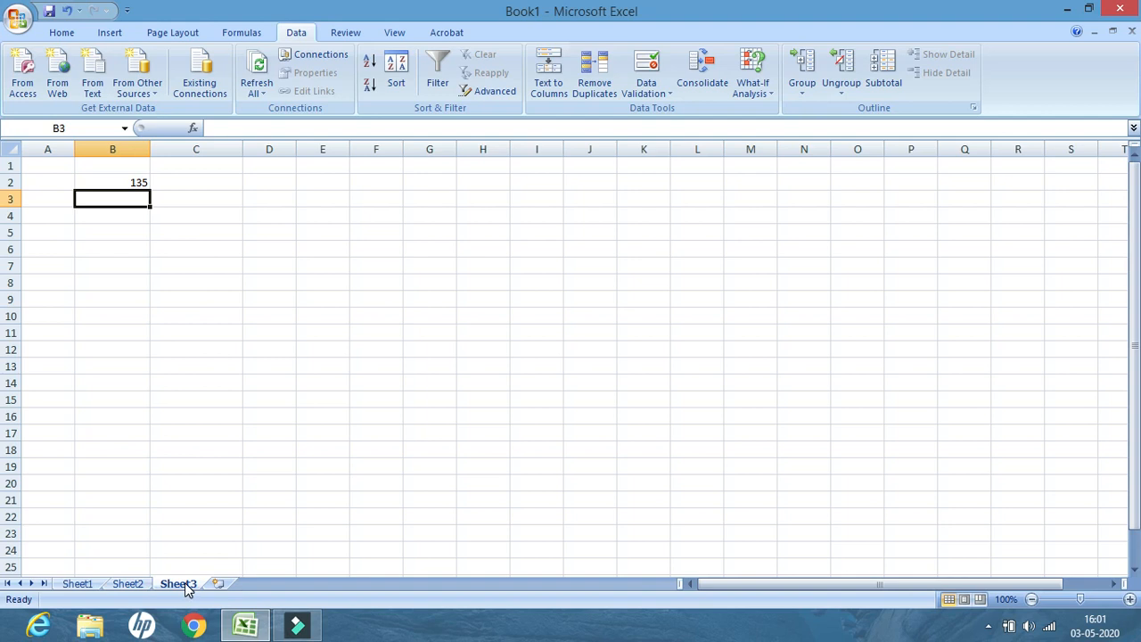
# On Sheet1, change the score in B2 to 70 and return to Sheet3 to check the linked total
pyautogui.click(77, 586)
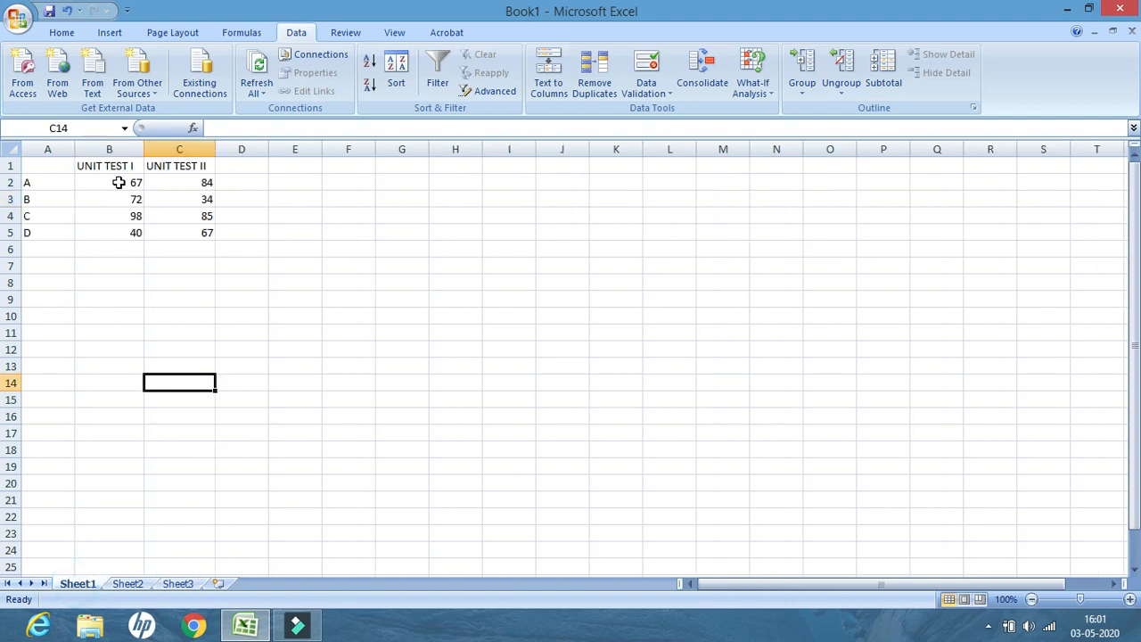
pyautogui.click(129, 585)
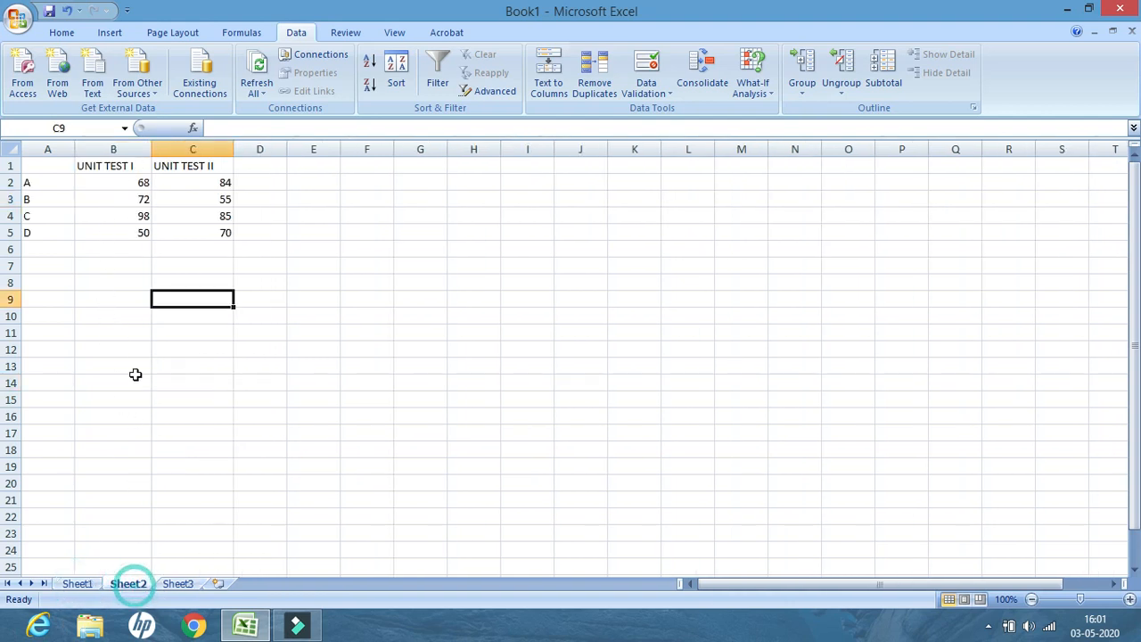
pyautogui.click(80, 585)
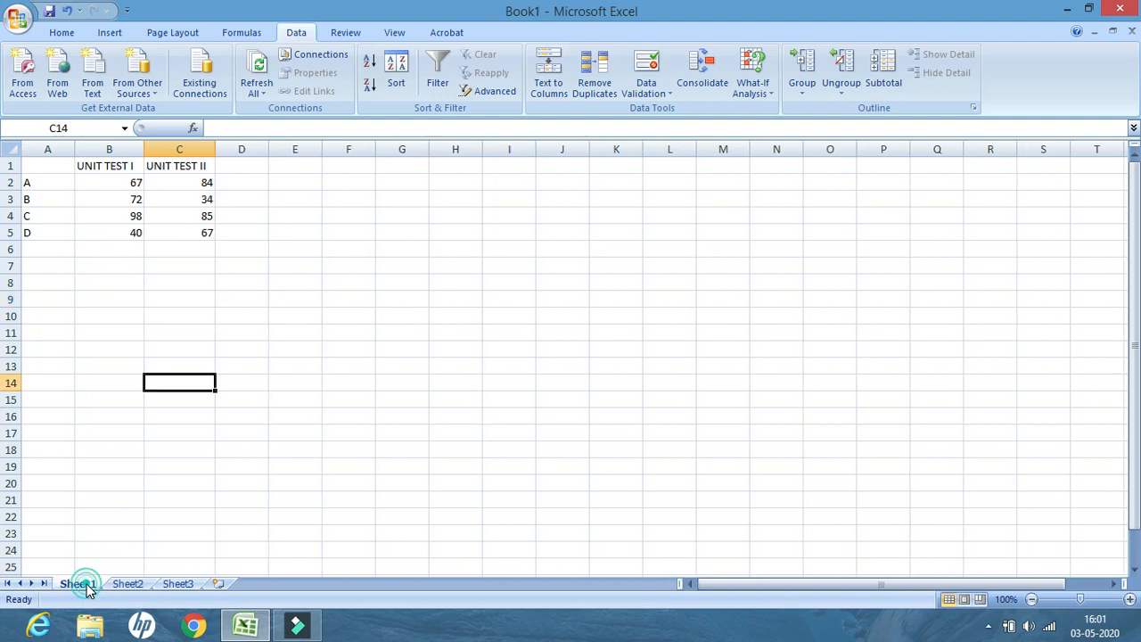
pyautogui.click(129, 182)
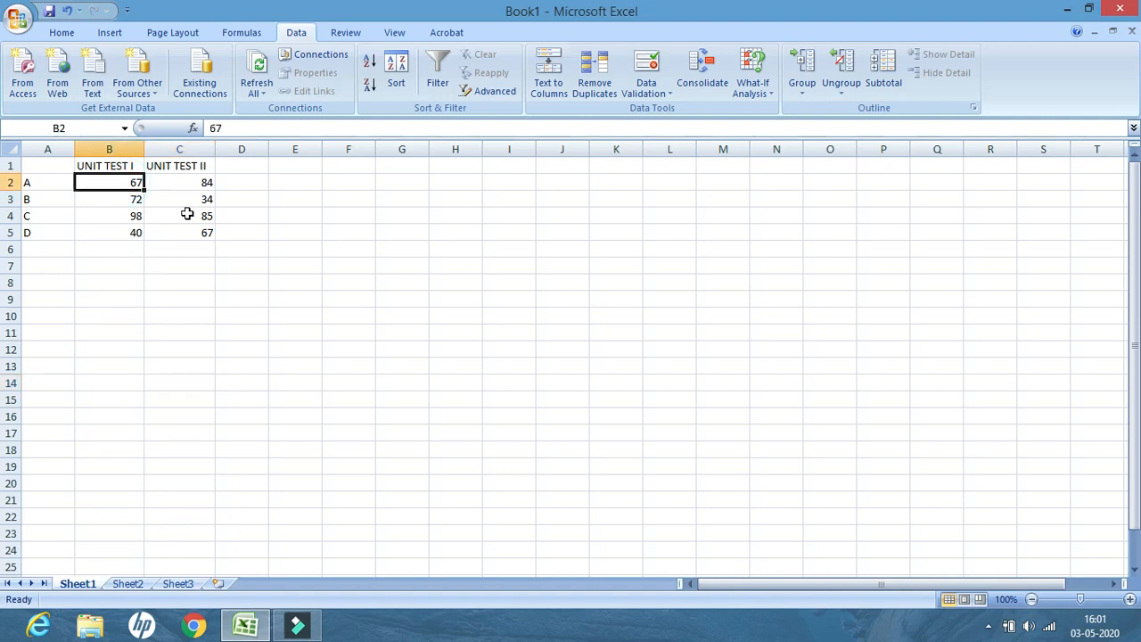
pyautogui.write('70')
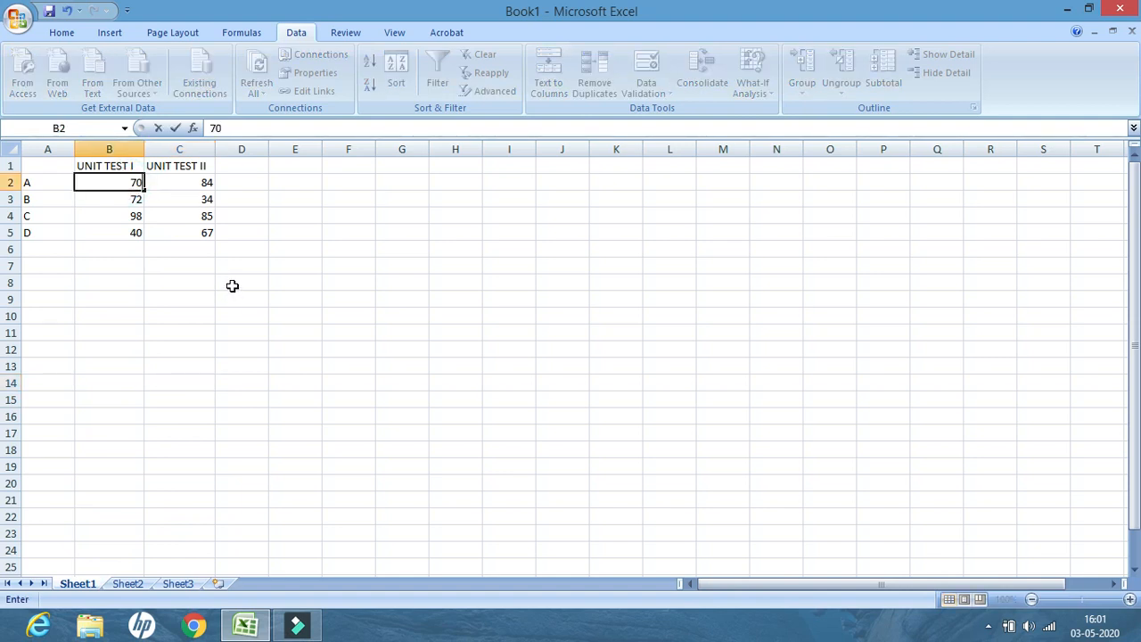
pyautogui.click(90, 277)
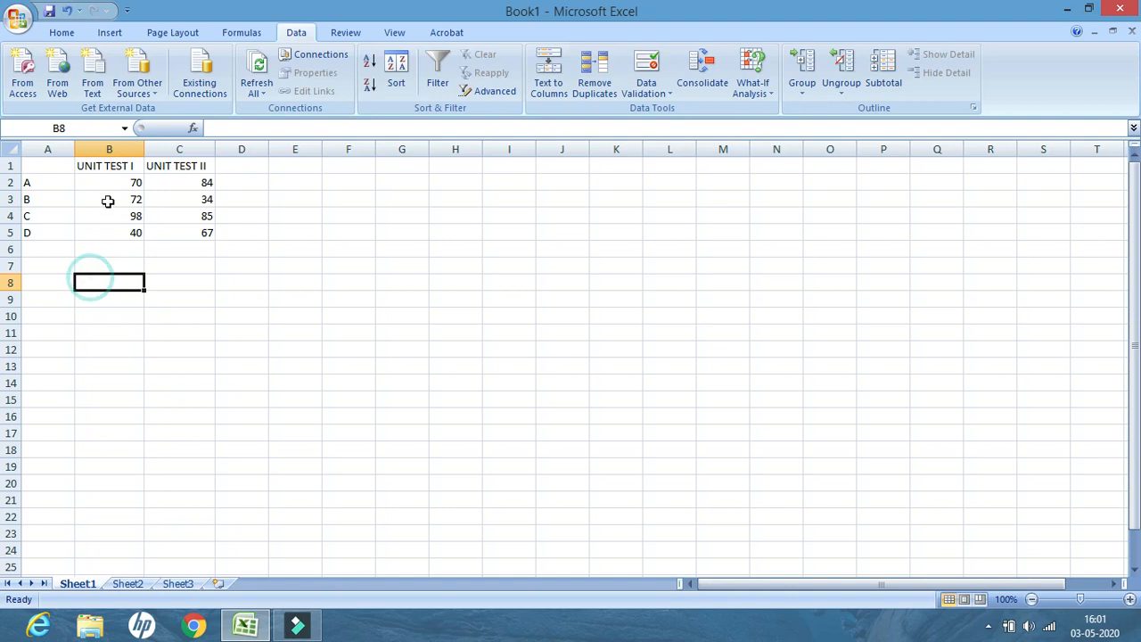
pyautogui.click(127, 583)
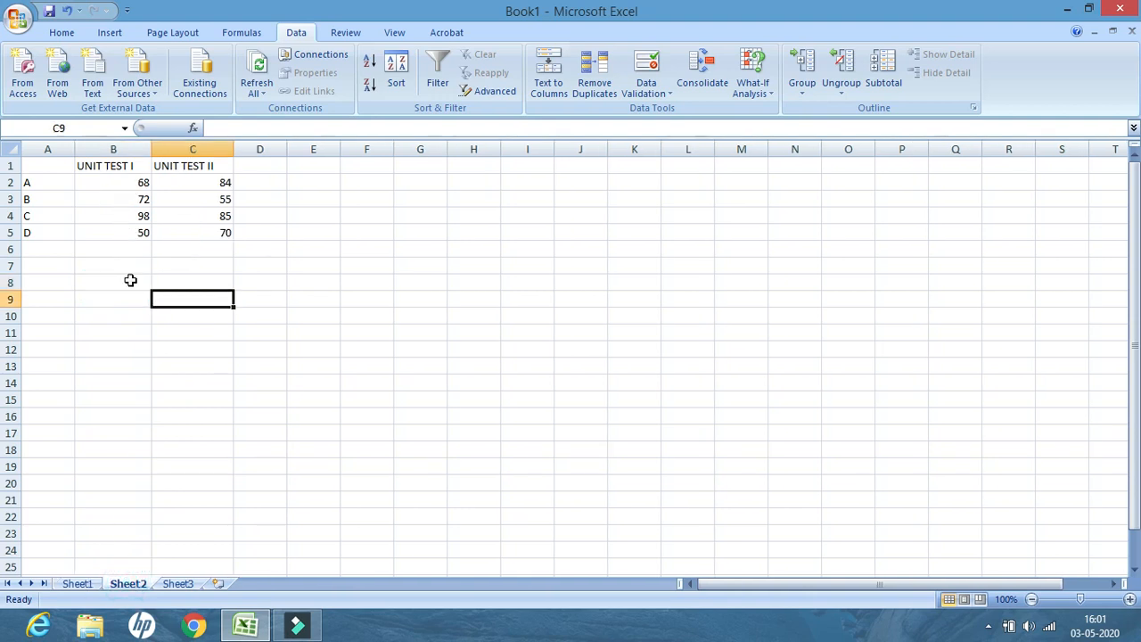
pyautogui.click(178, 583)
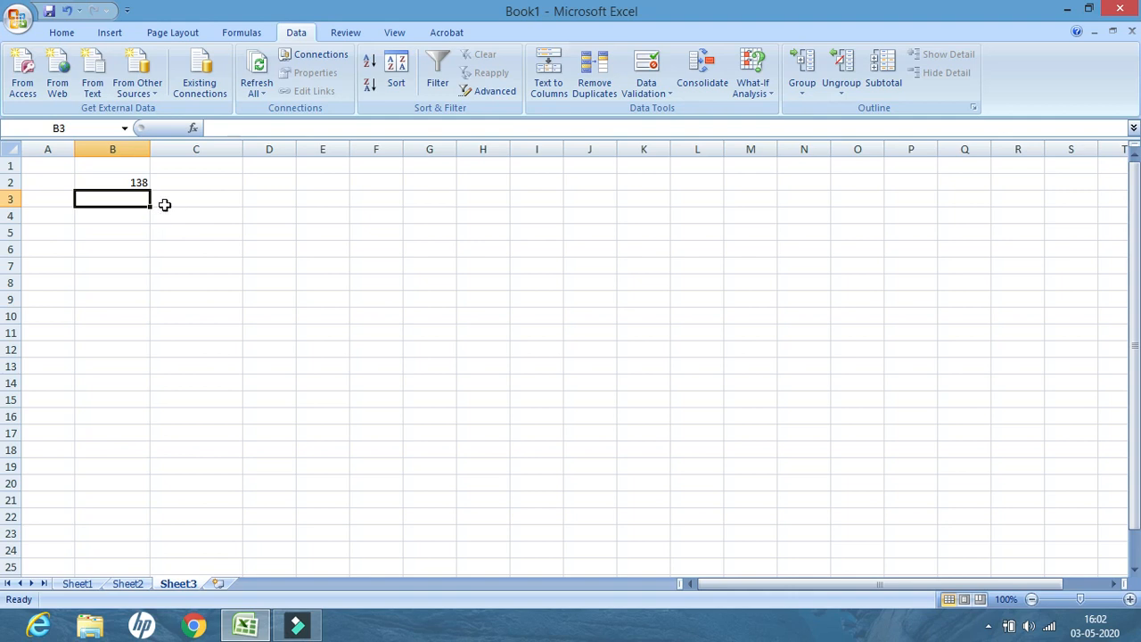
# Enter the values 98, 67, 65, 45 and 34 in cells D2 through D6 on Sheet3
pyautogui.moveTo(213, 180); pyautogui.dragTo(227, 237)
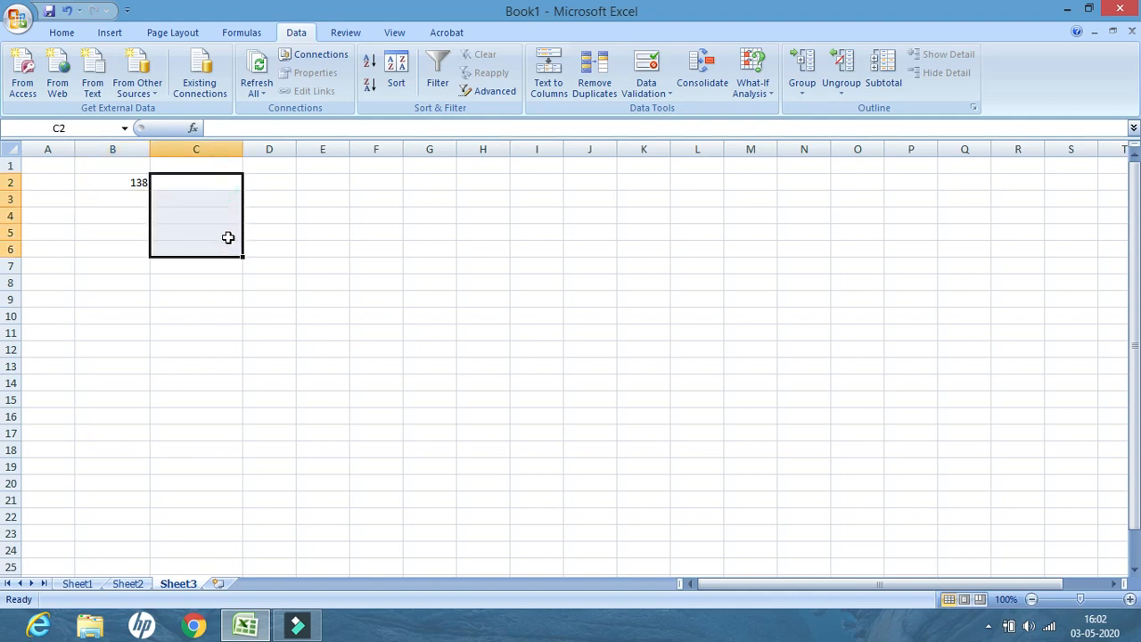
pyautogui.click(223, 183)
pyautogui.click(262, 182)
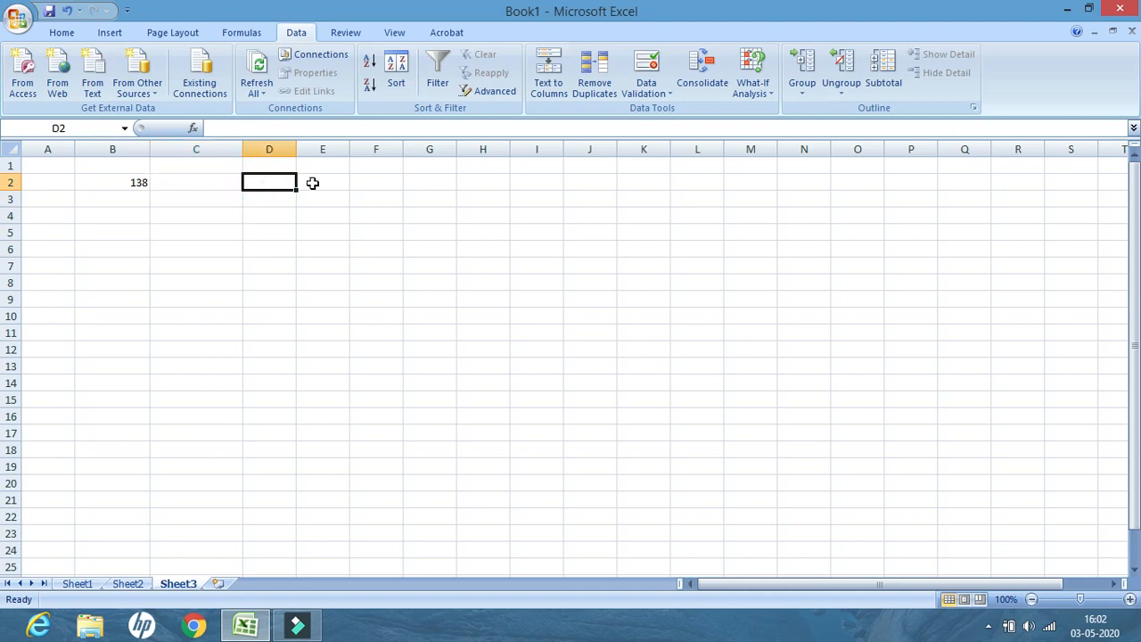
pyautogui.write('98')
pyautogui.click(272, 198)
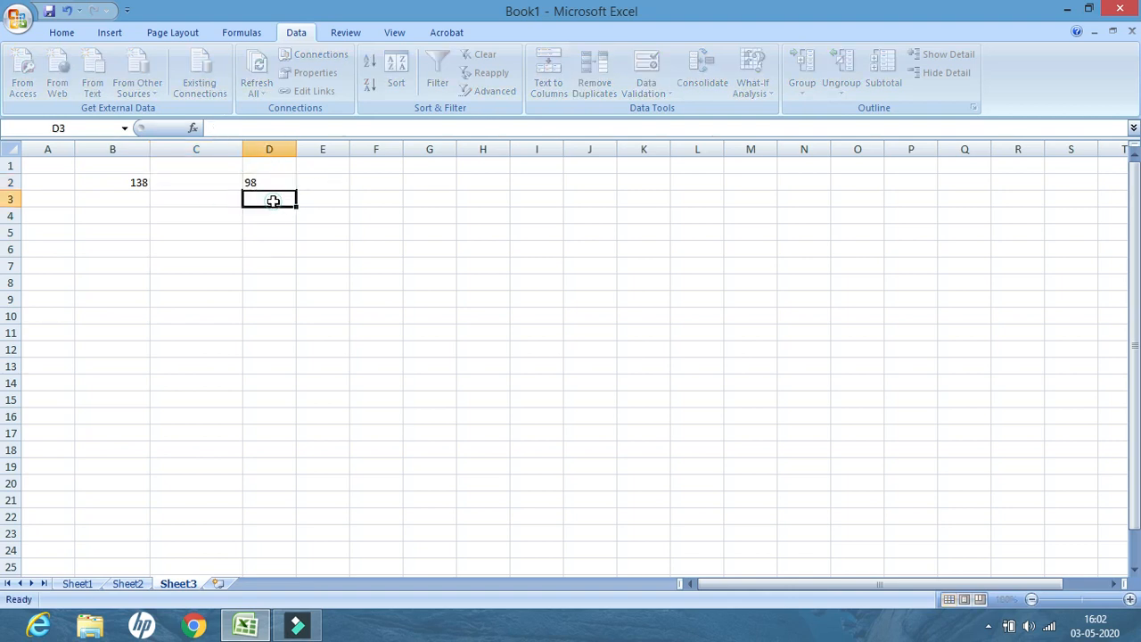
pyautogui.write('67')
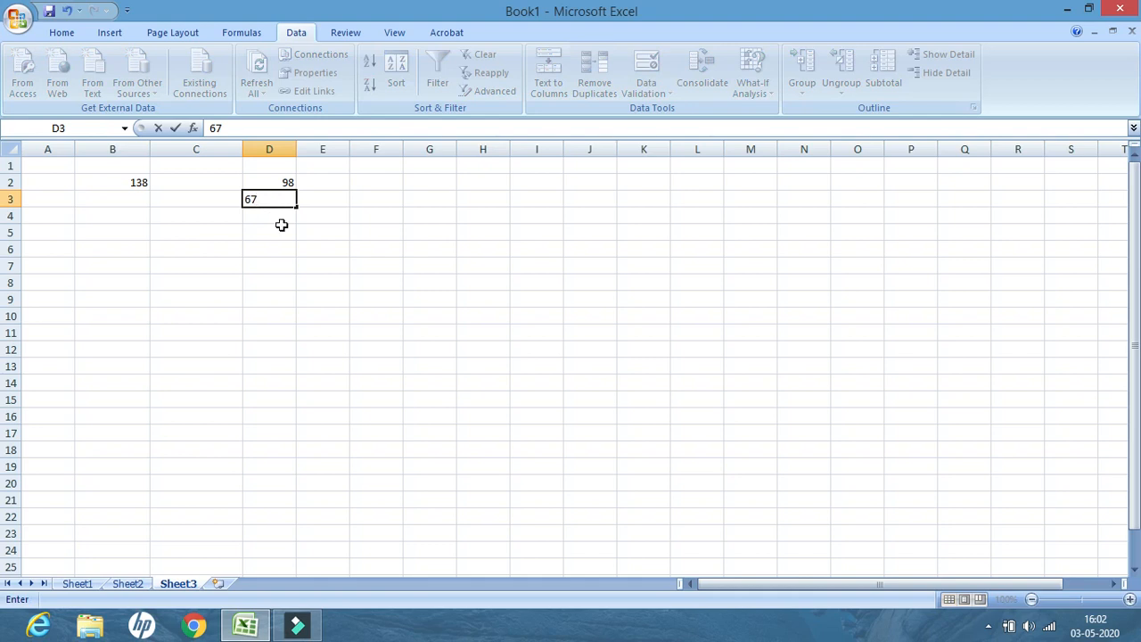
pyautogui.click(279, 214)
pyautogui.write('65')
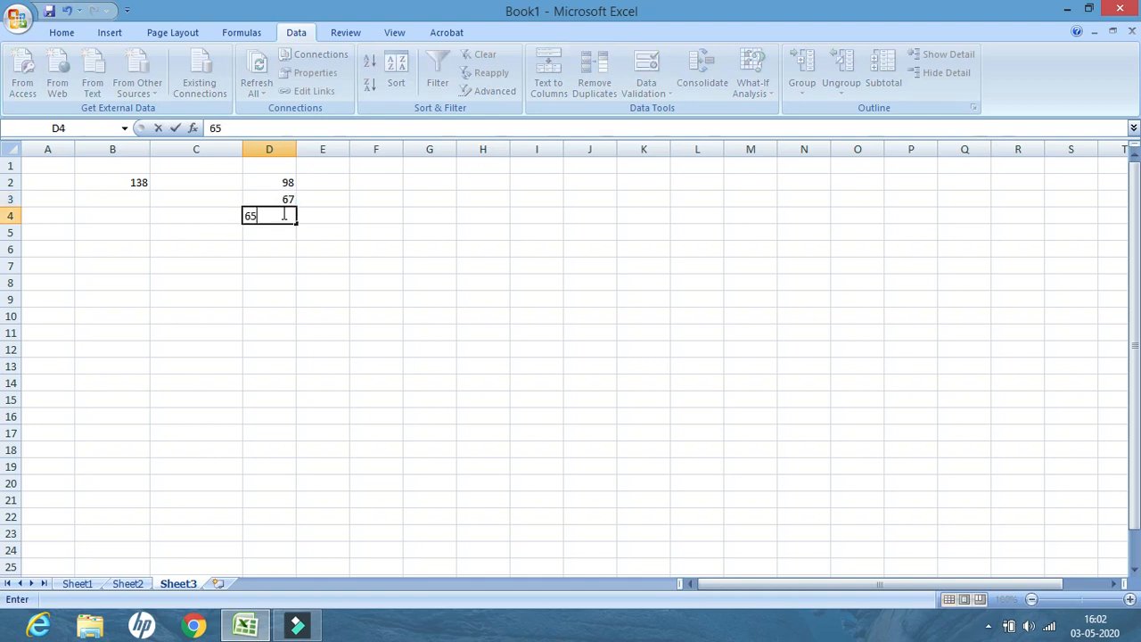
pyautogui.click(264, 232)
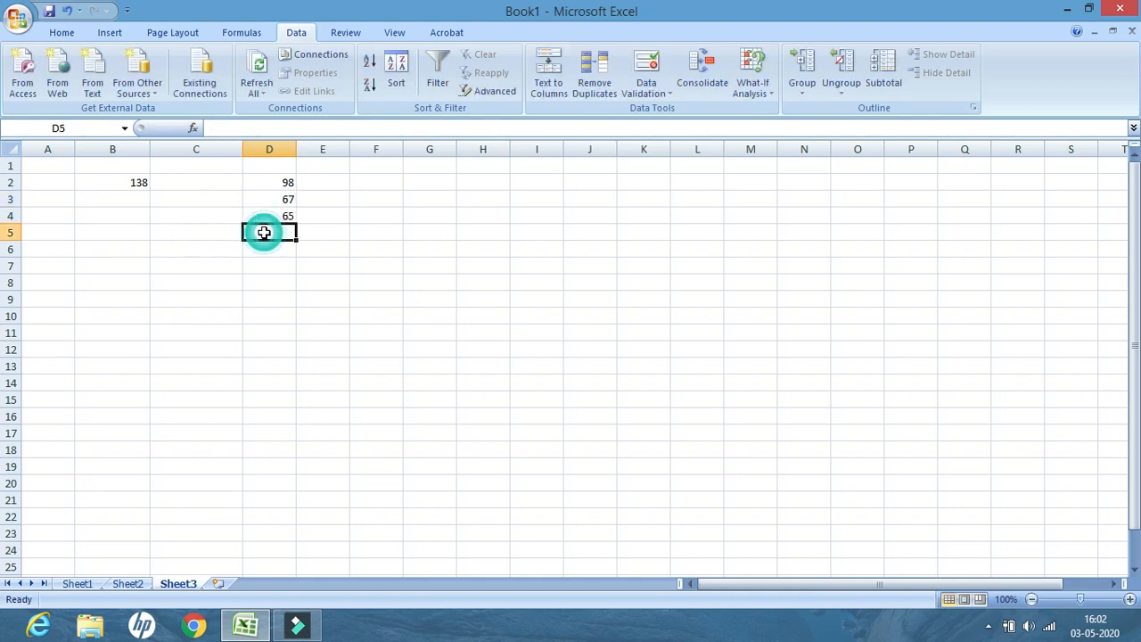
pyautogui.write('45')
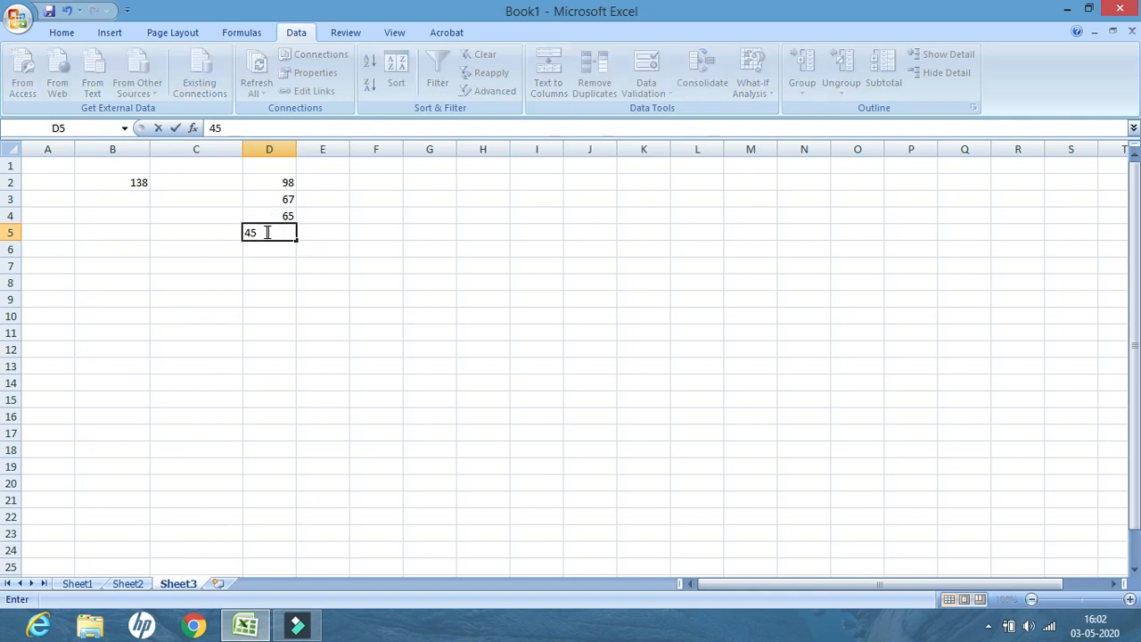
pyautogui.click(271, 253)
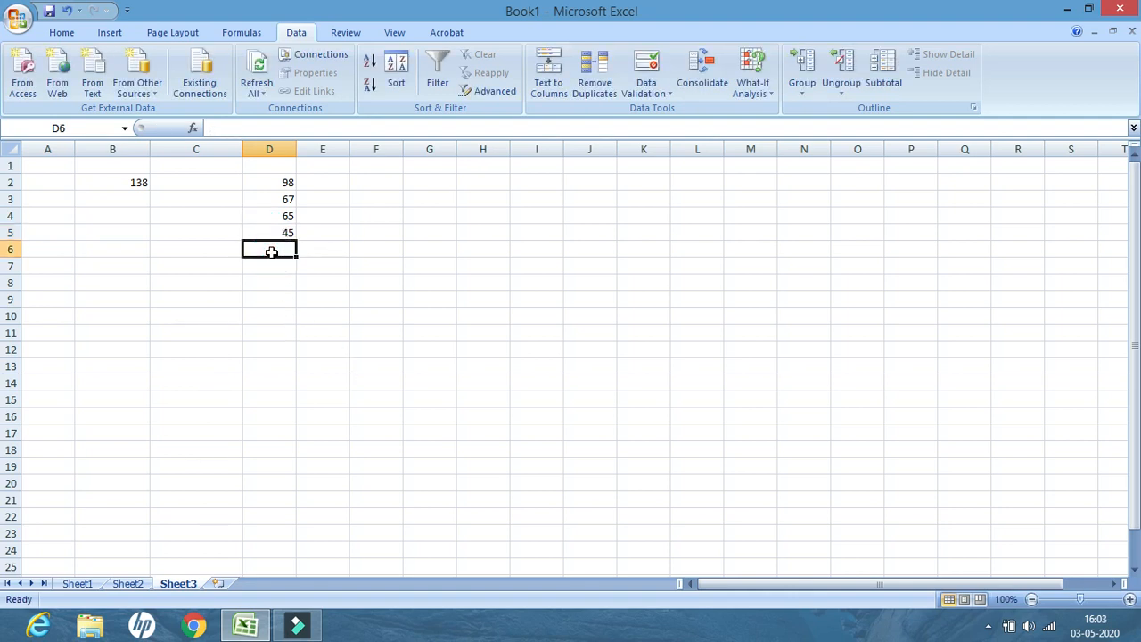
pyautogui.write('34')
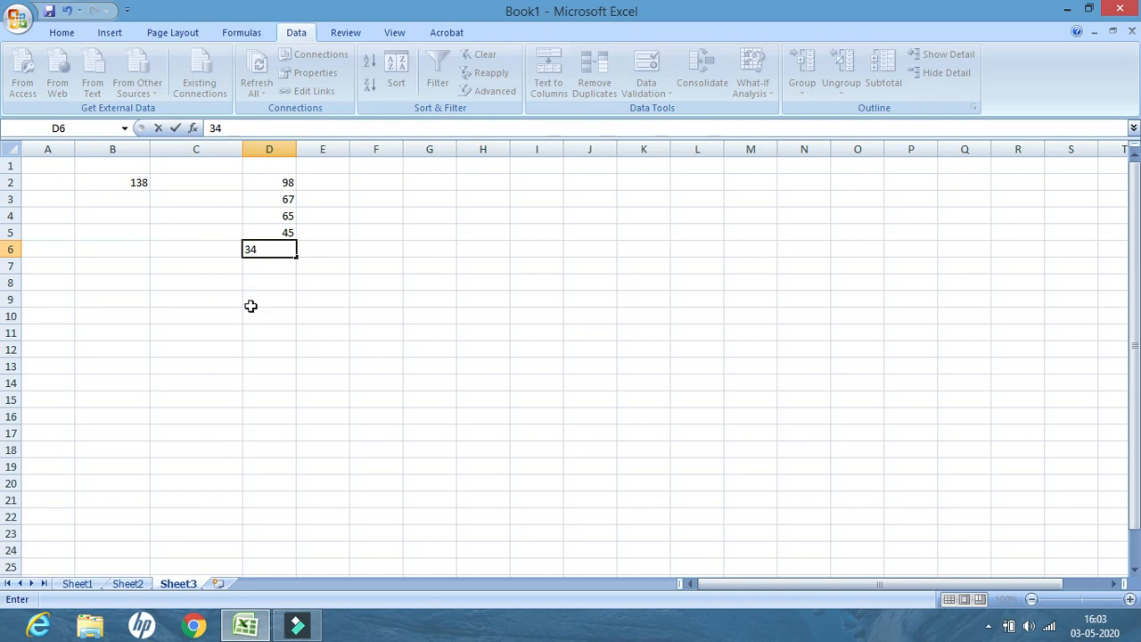
pyautogui.click(262, 265)
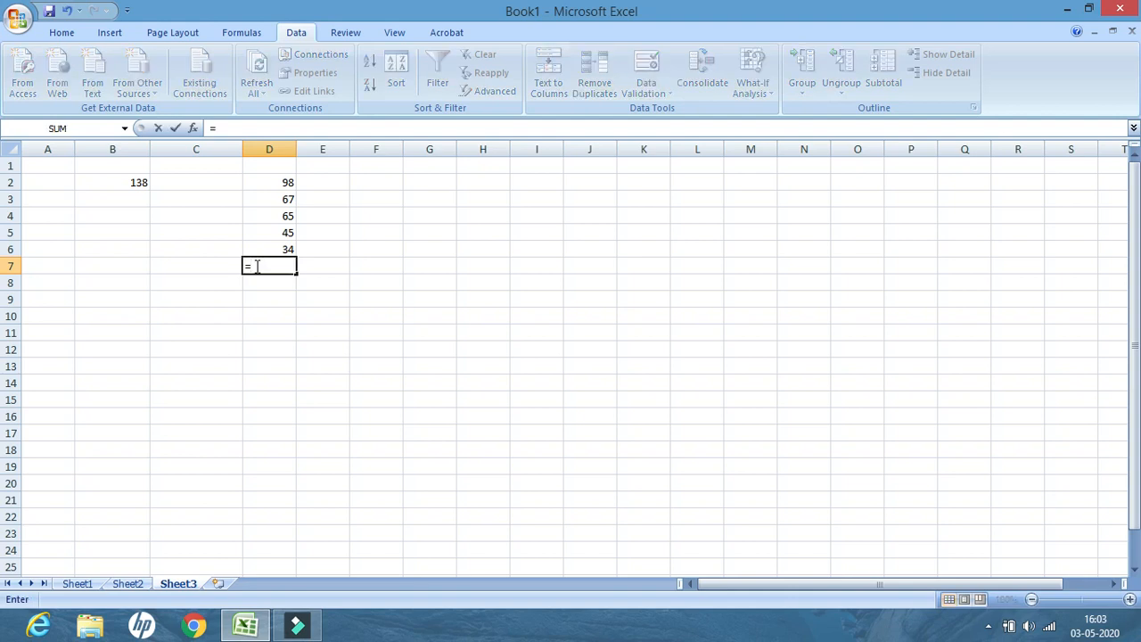
# Enter a SUM formula in D7 that totals the range D2:D6
pyautogui.write('SUM(')
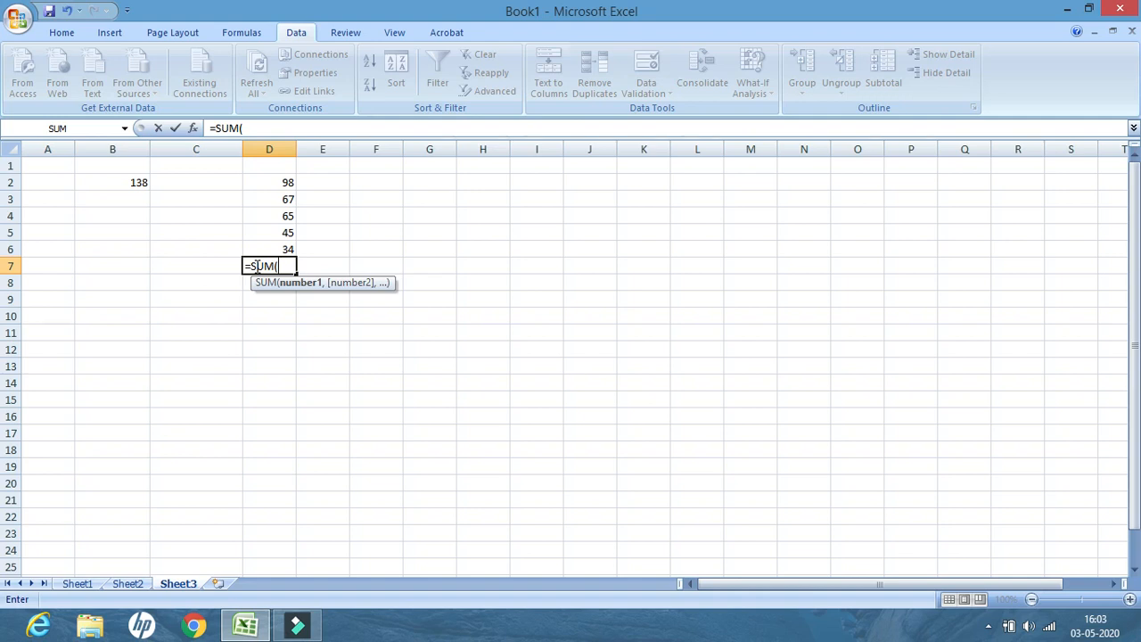
pyautogui.click(283, 183)
pyautogui.write('D2')
pyautogui.press('BackSpace')
pyautogui.press('BackSpace')
pyautogui.write(':')
pyautogui.click(278, 249)
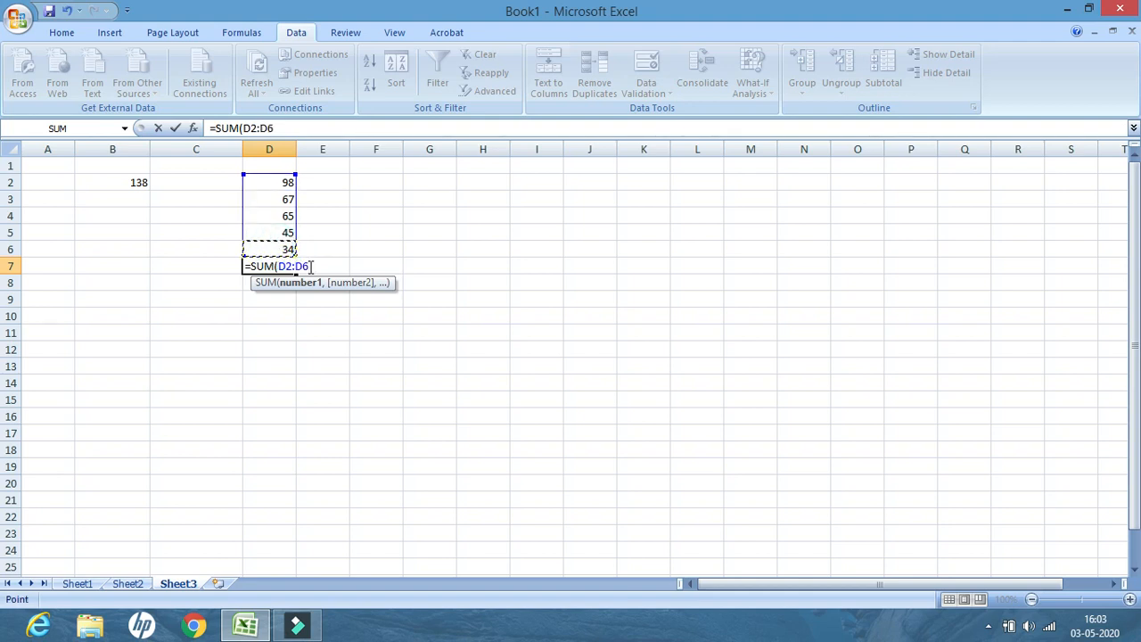
pyautogui.write(')')
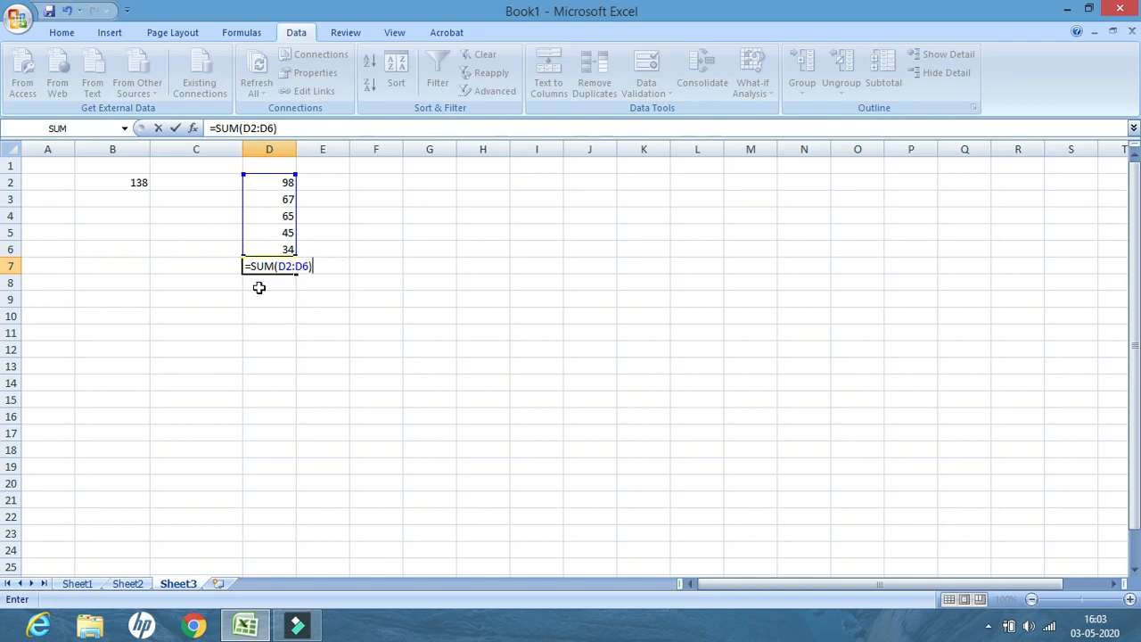
pyautogui.press('Return')
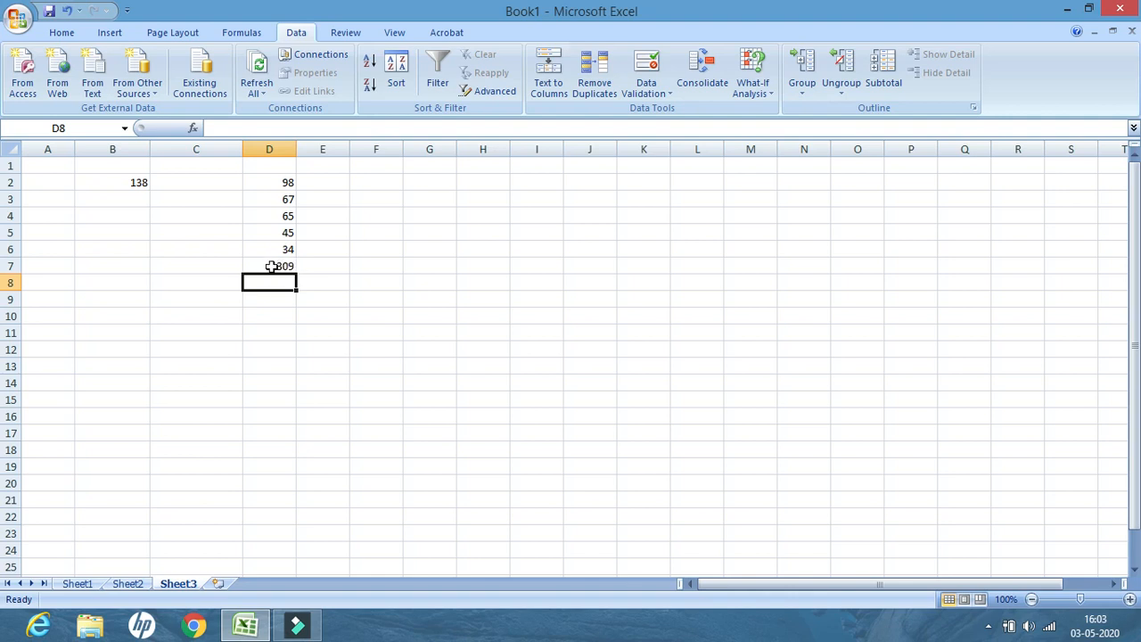
# Use Goal Seek to make D7 reach 350 by changing cell D5, then check D5 and D7
pyautogui.click(272, 265)
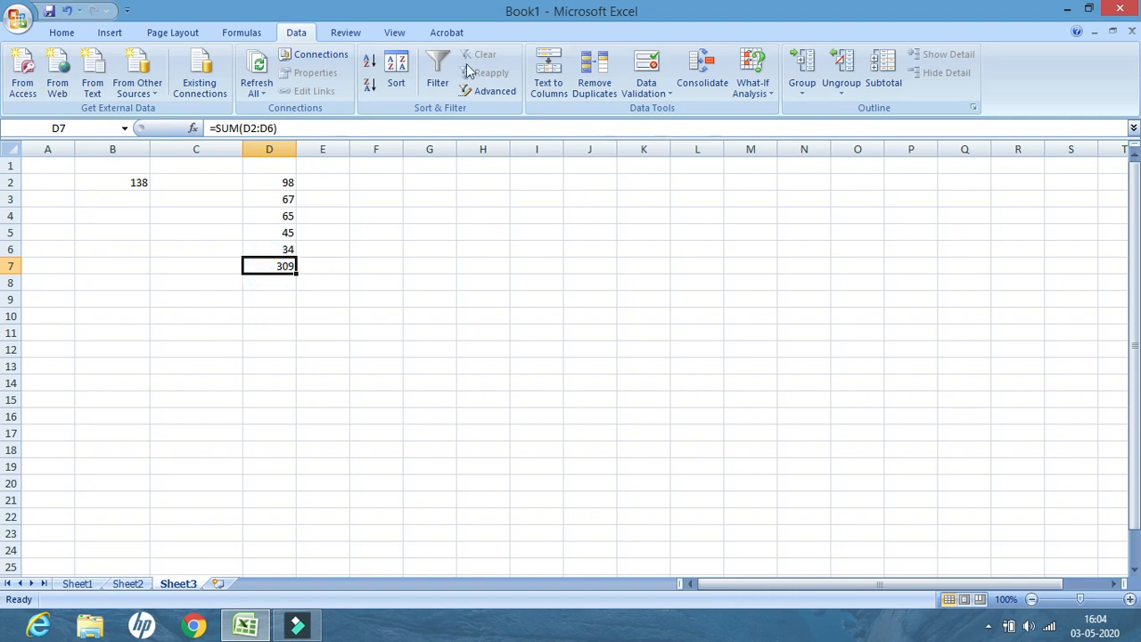
pyautogui.click(769, 94)
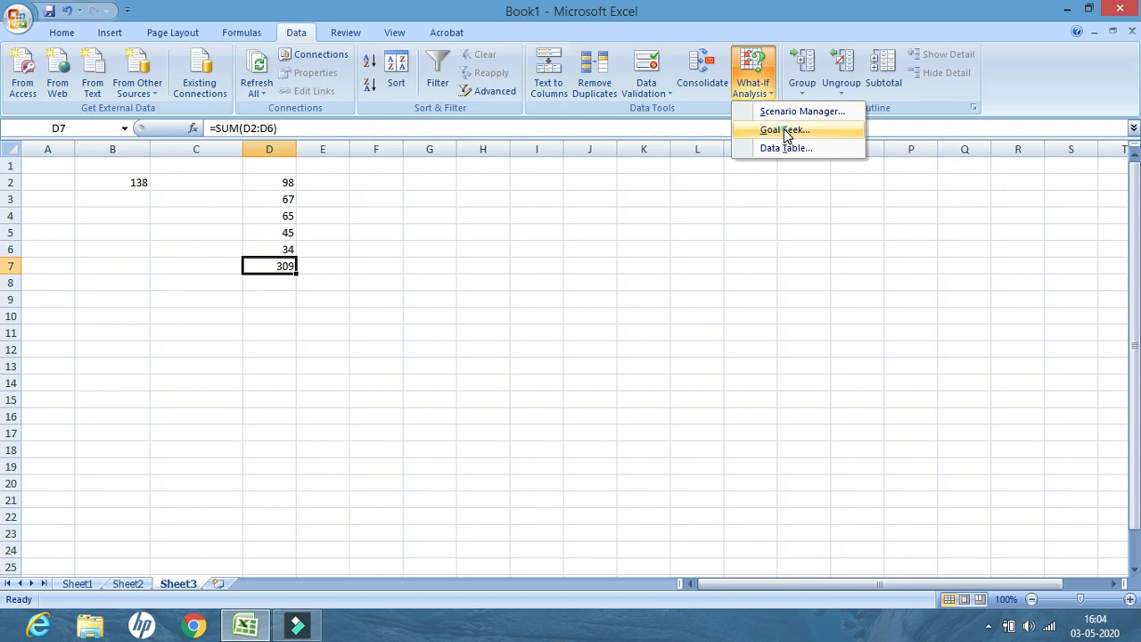
pyautogui.click(784, 130)
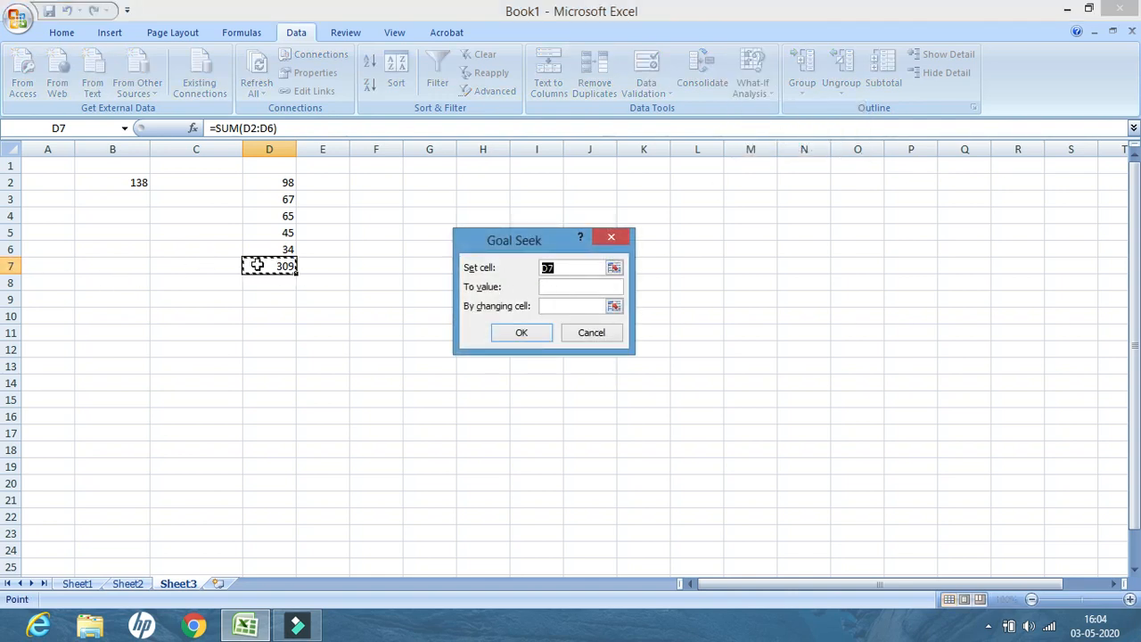
pyautogui.click(559, 288)
pyautogui.write('350')
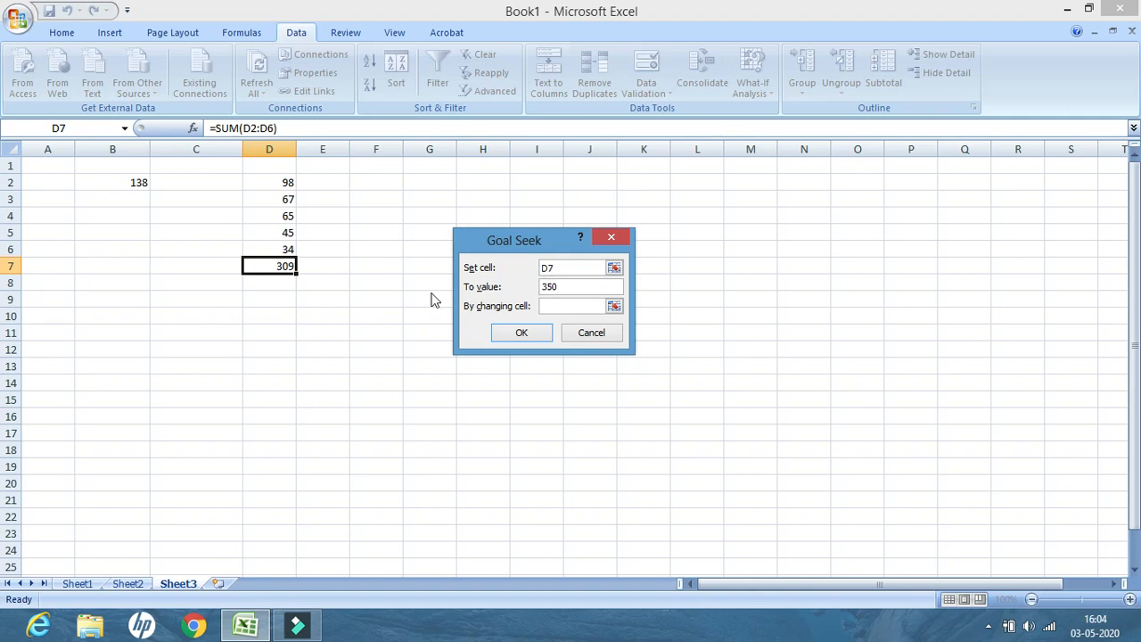
pyautogui.click(282, 231)
pyautogui.click(615, 307)
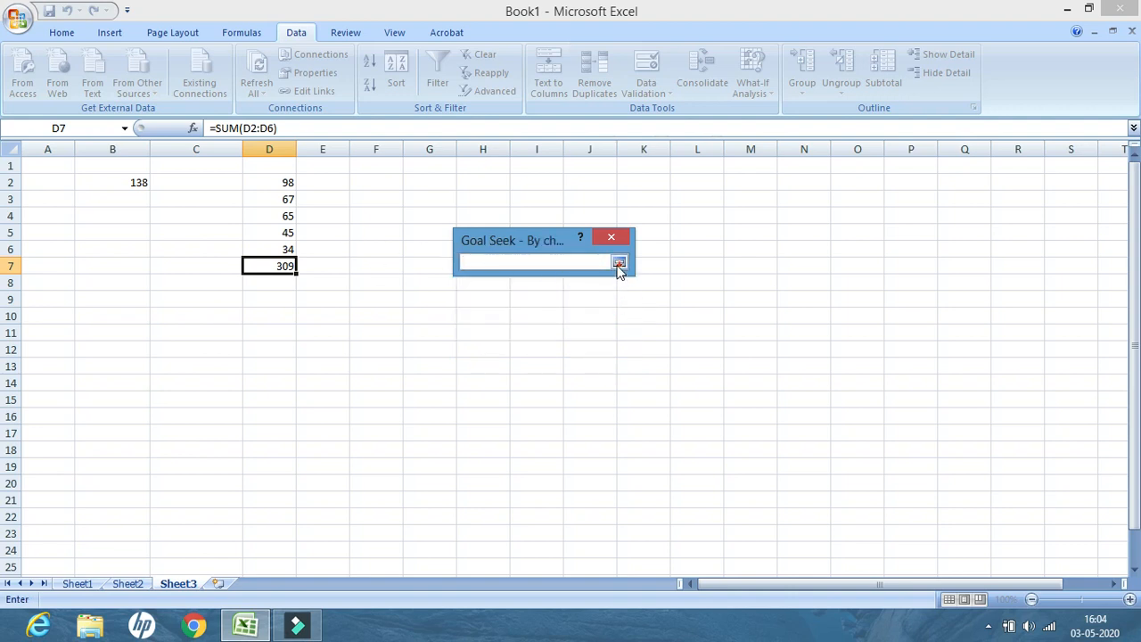
pyautogui.click(618, 262)
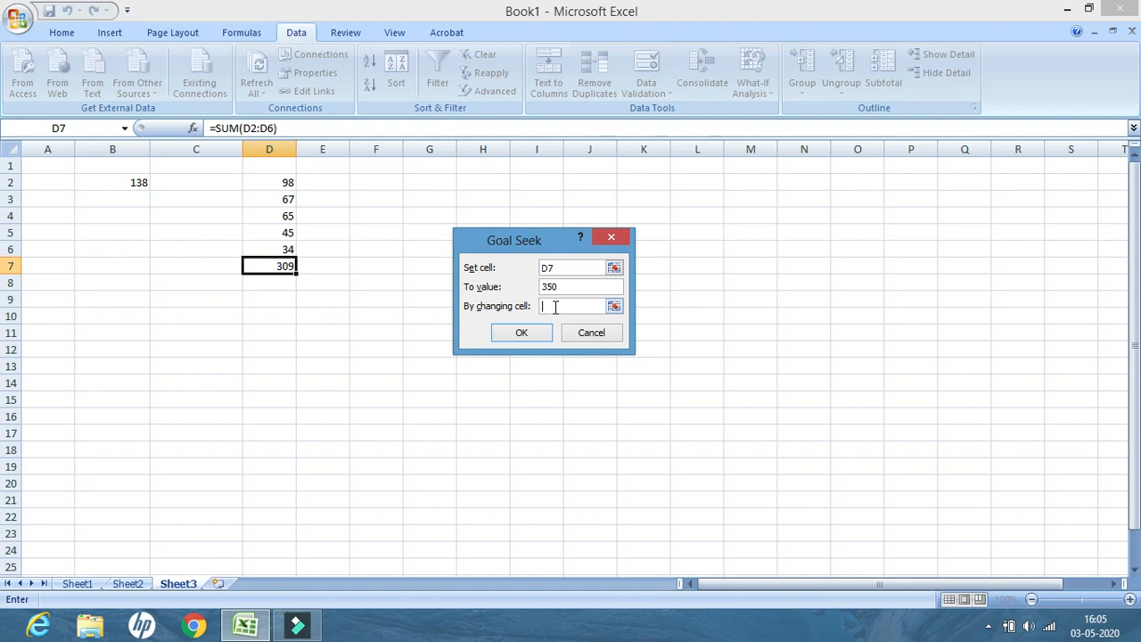
pyautogui.write('D5')
pyautogui.click(525, 333)
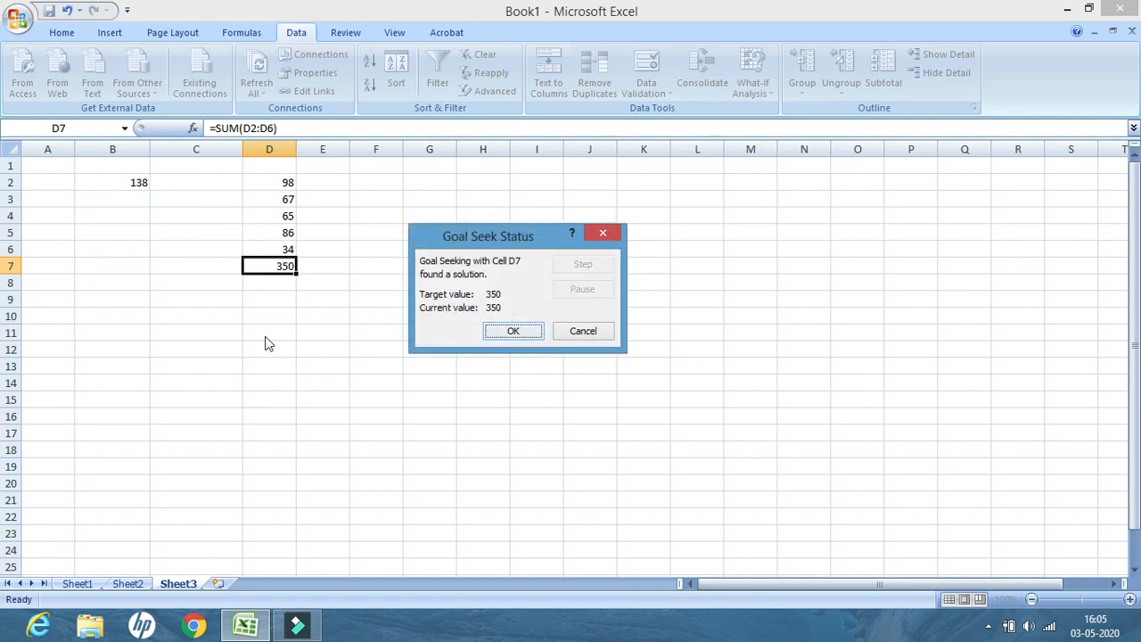
pyautogui.click(517, 331)
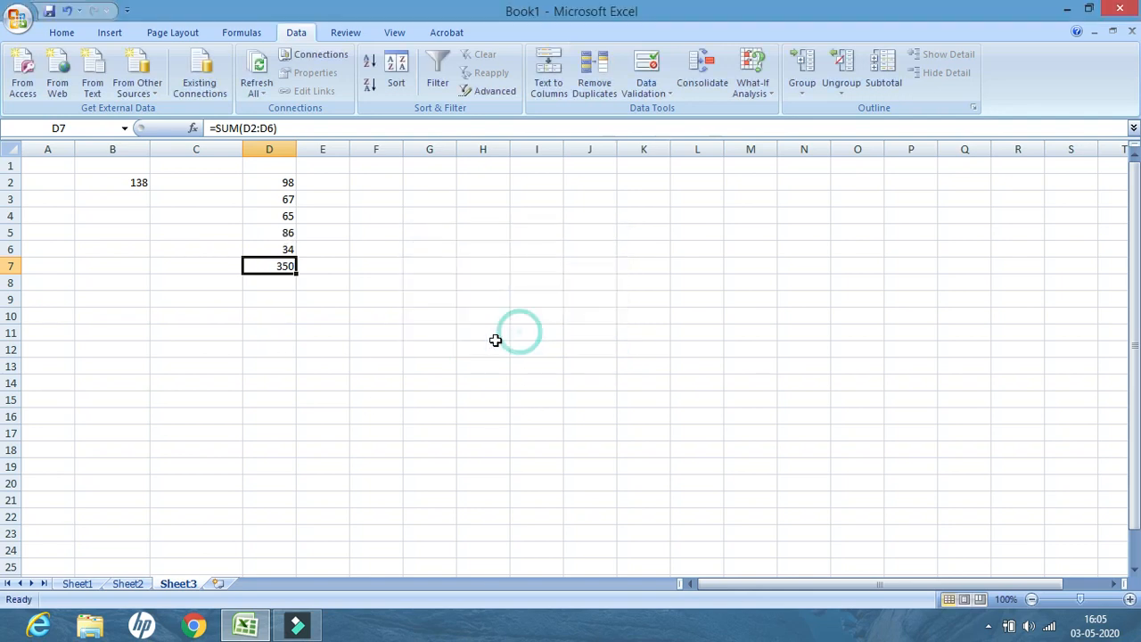
pyautogui.click(271, 231)
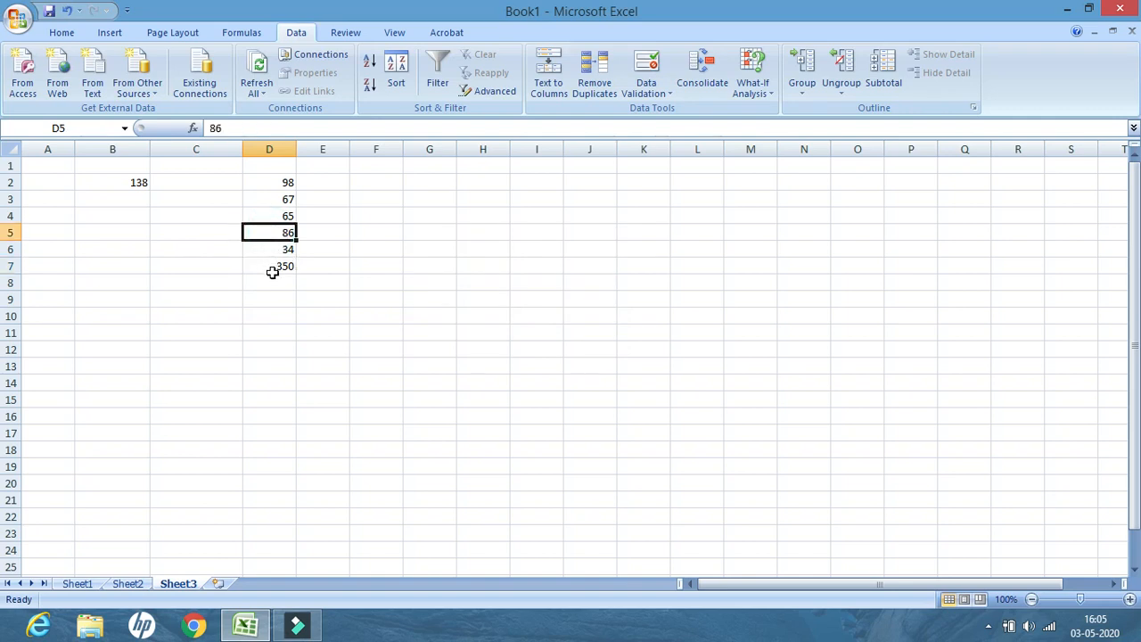
pyautogui.click(274, 267)
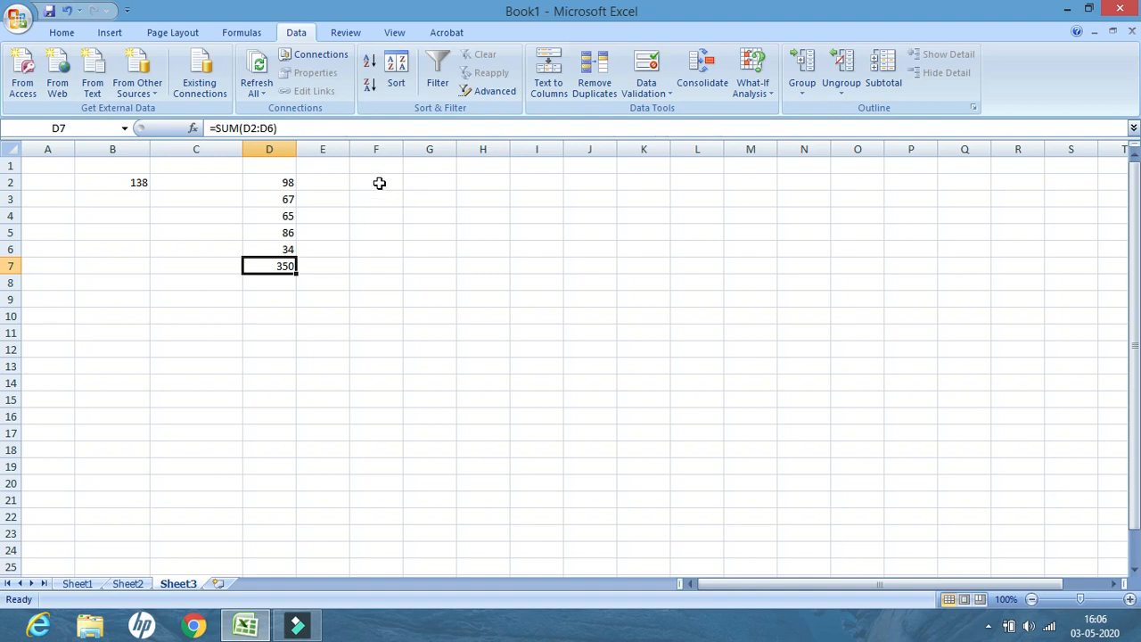
# Enter CLICK in F2 and turn it into a hyperlink to cell A1 of Sheet1 in this document
pyautogui.click(375, 183)
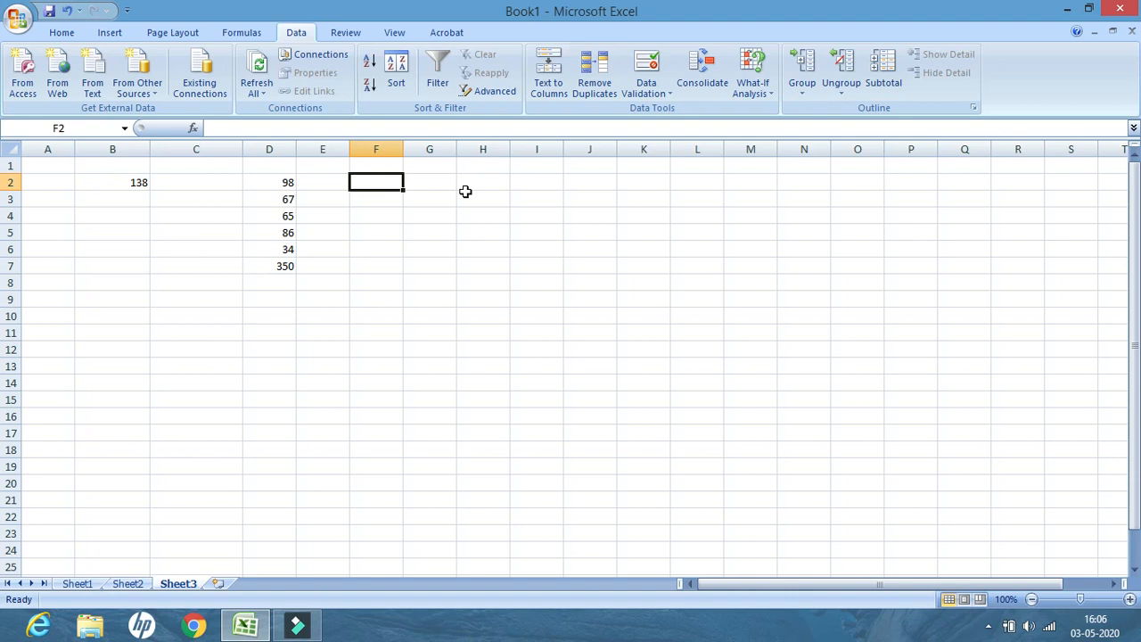
pyautogui.write('CLICK')
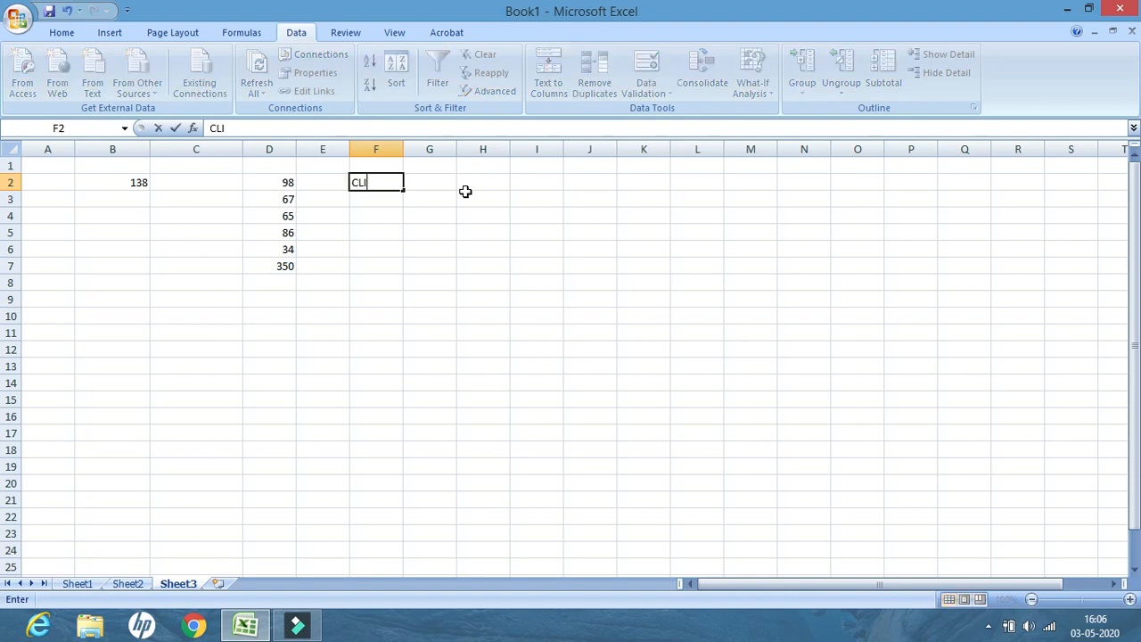
pyautogui.click(385, 202)
pyautogui.click(378, 182)
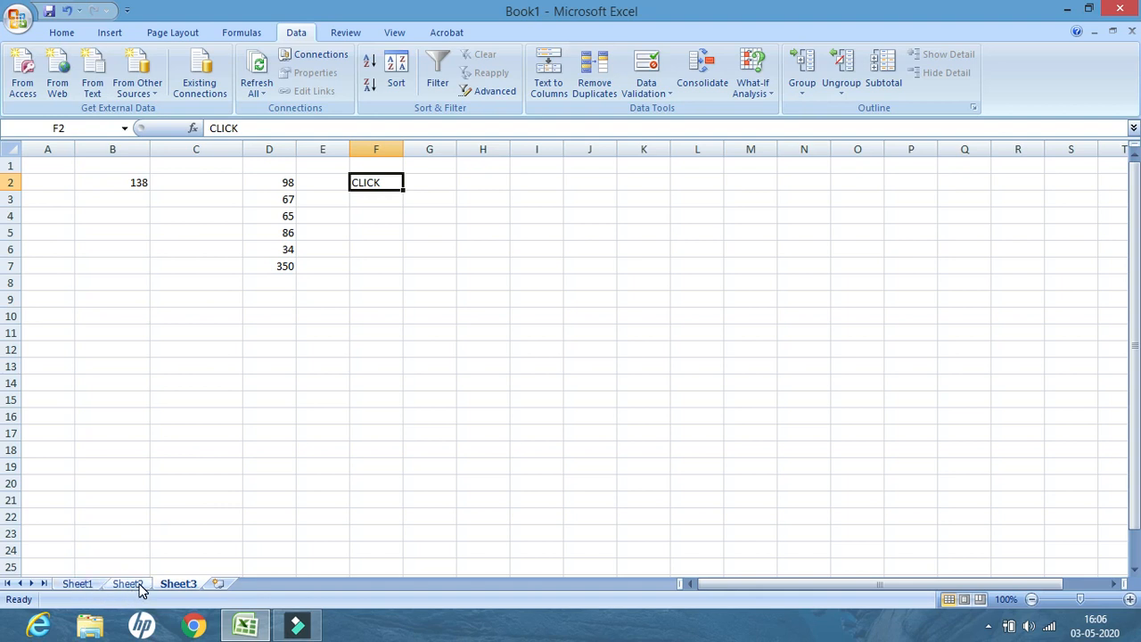
pyautogui.click(379, 183)
pyautogui.click(111, 33)
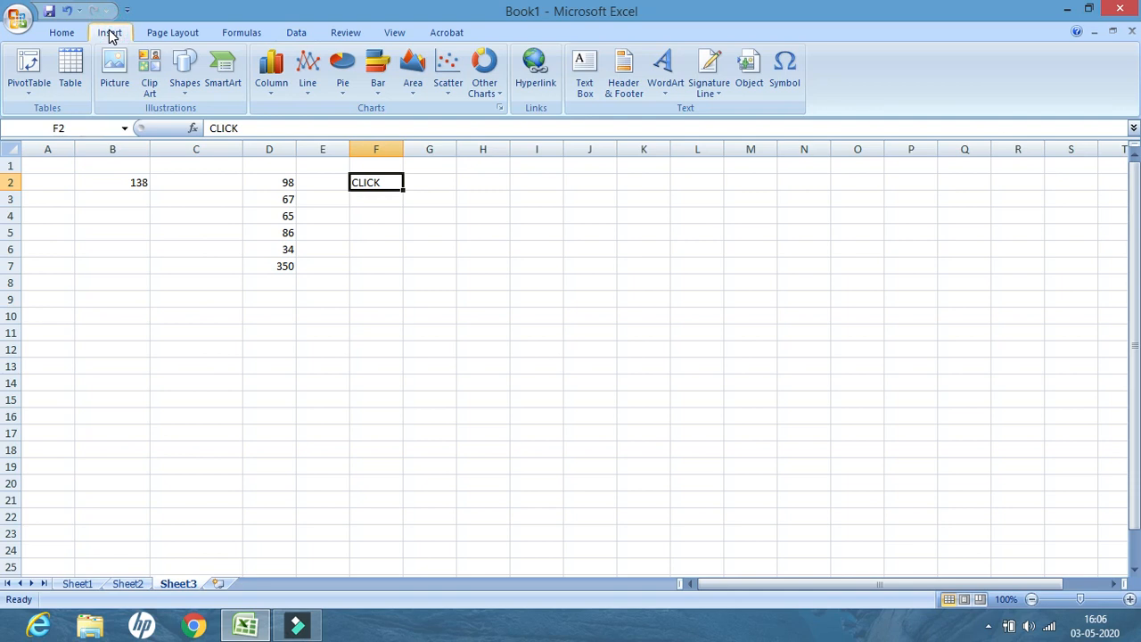
pyautogui.click(536, 83)
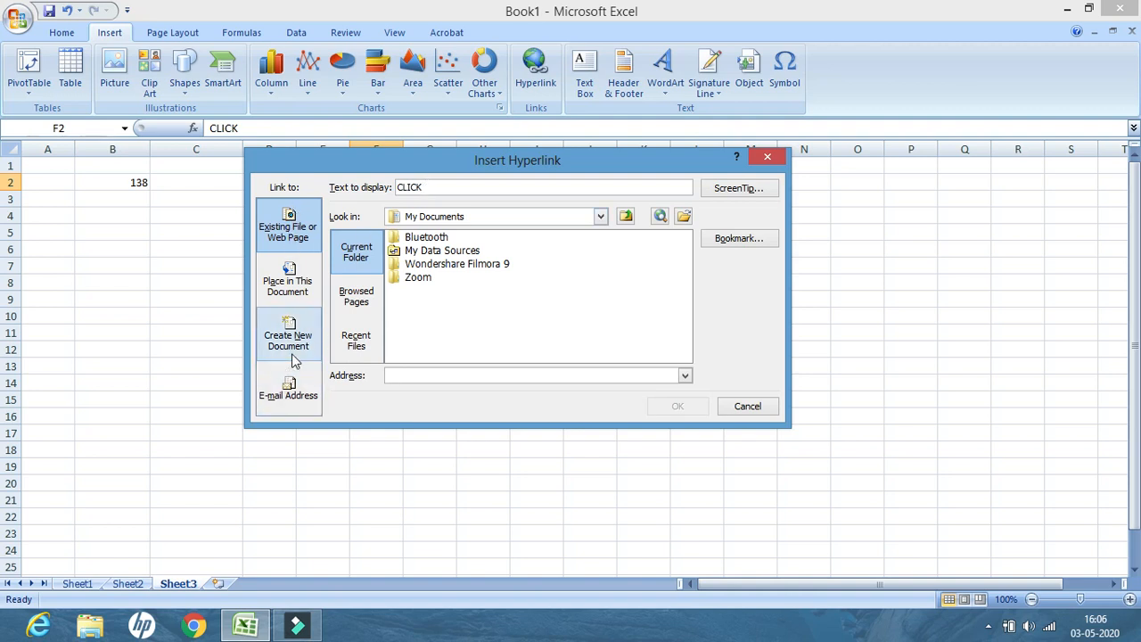
pyautogui.click(294, 285)
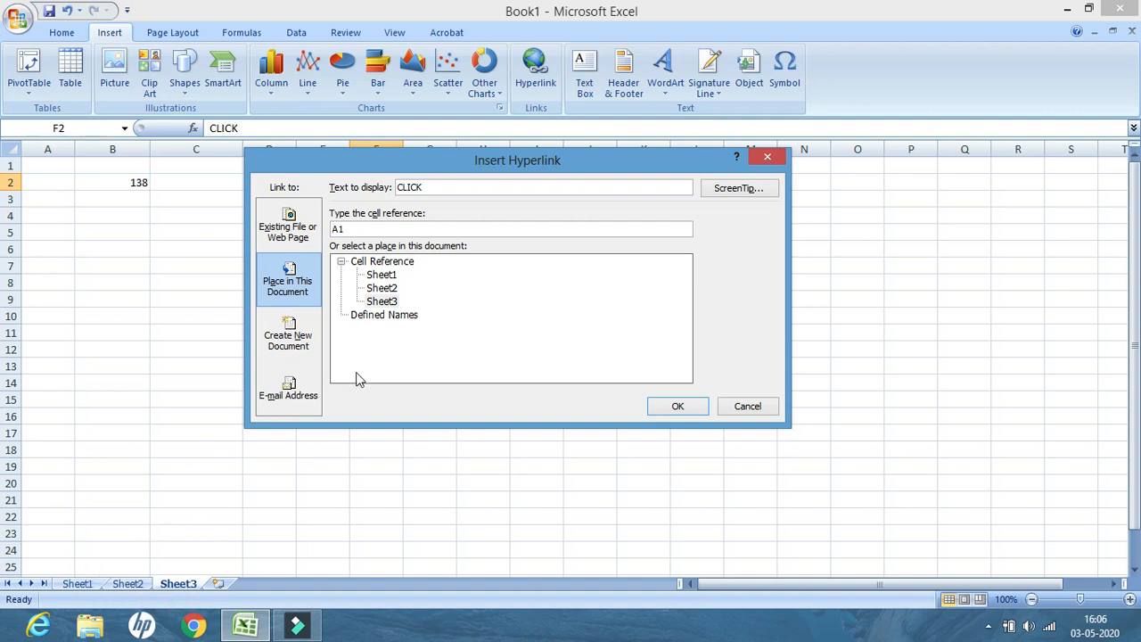
pyautogui.click(385, 278)
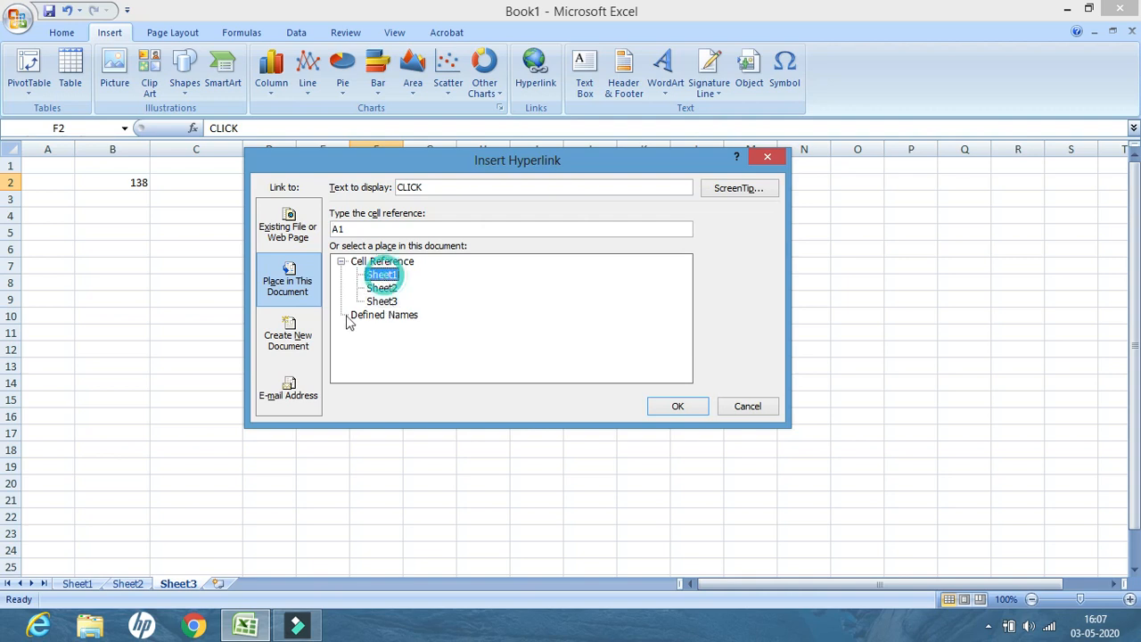
pyautogui.click(691, 406)
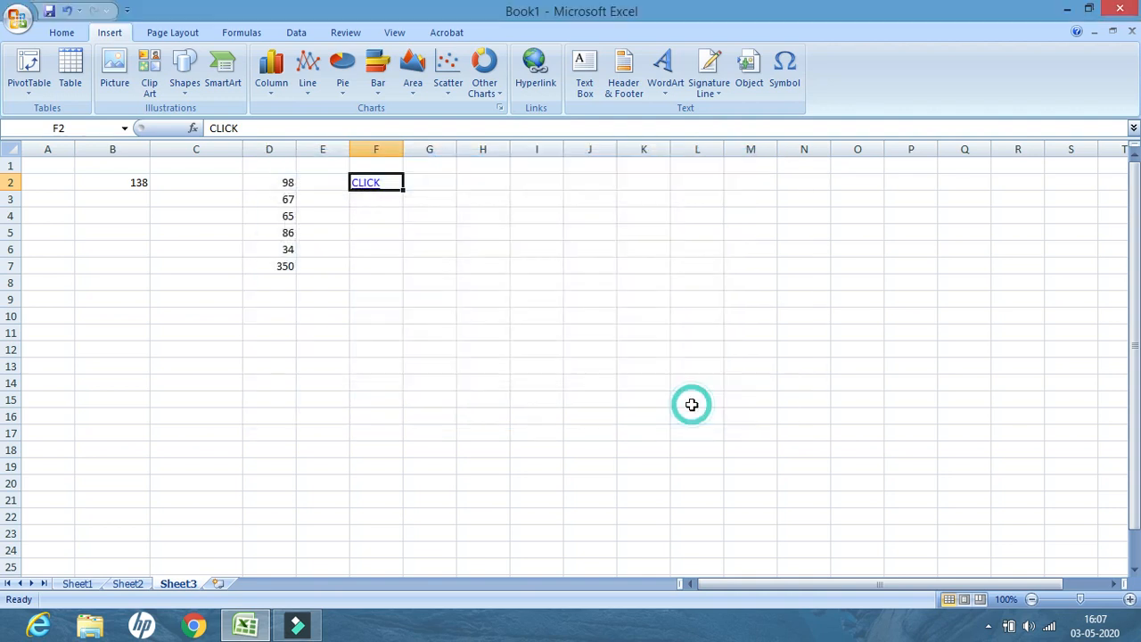
# Follow the CLICK hyperlink to jump to Sheet1
pyautogui.click(440, 297)
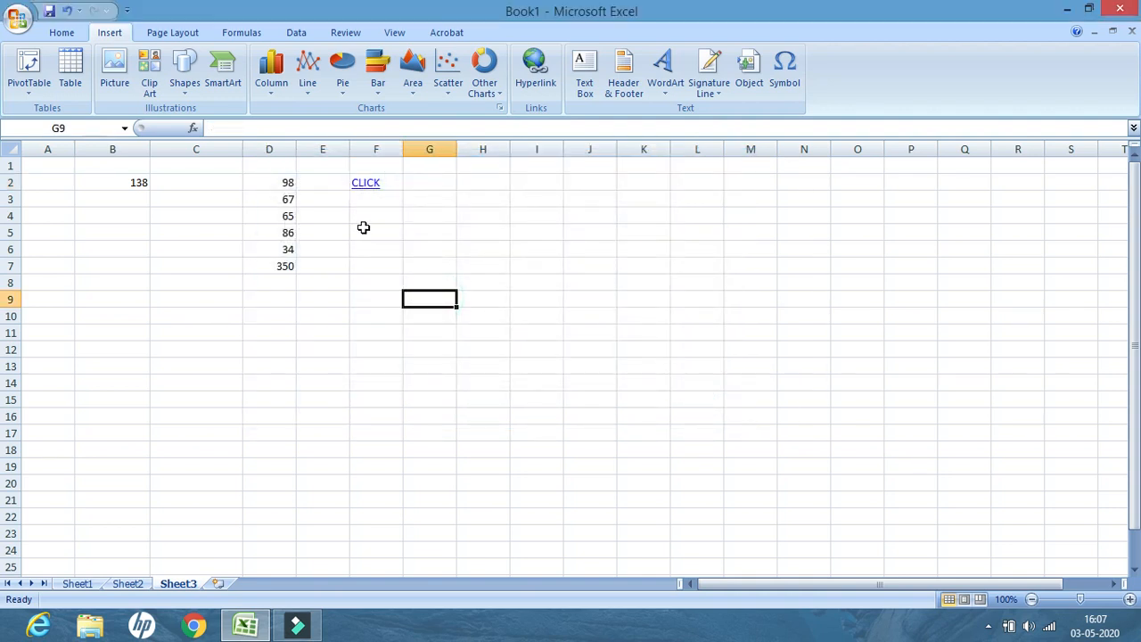
pyautogui.click(370, 182)
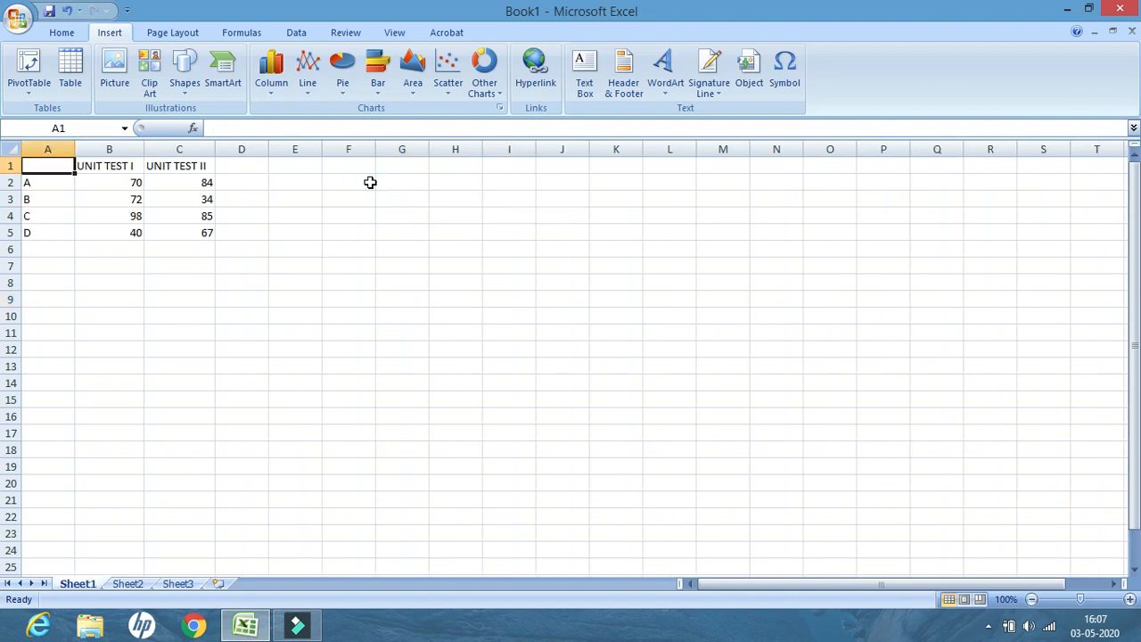